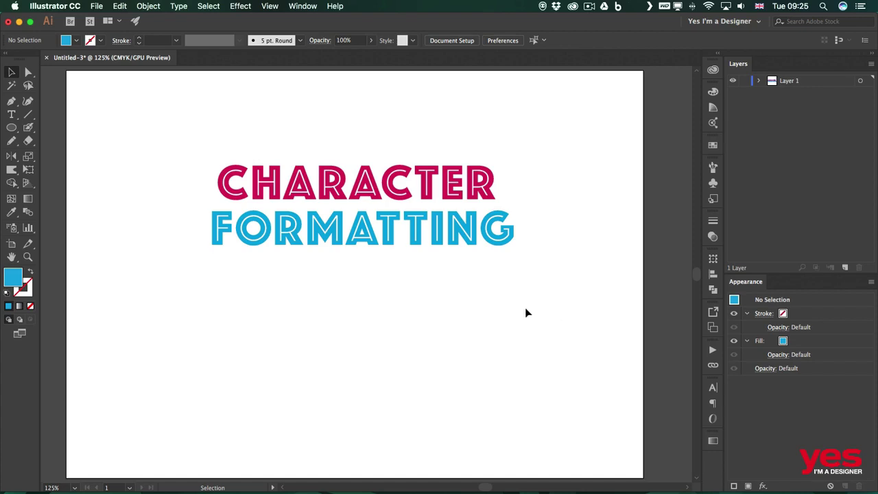
- Place a line of point type with the default placeholder text below the heading using the Type tool
key("t")
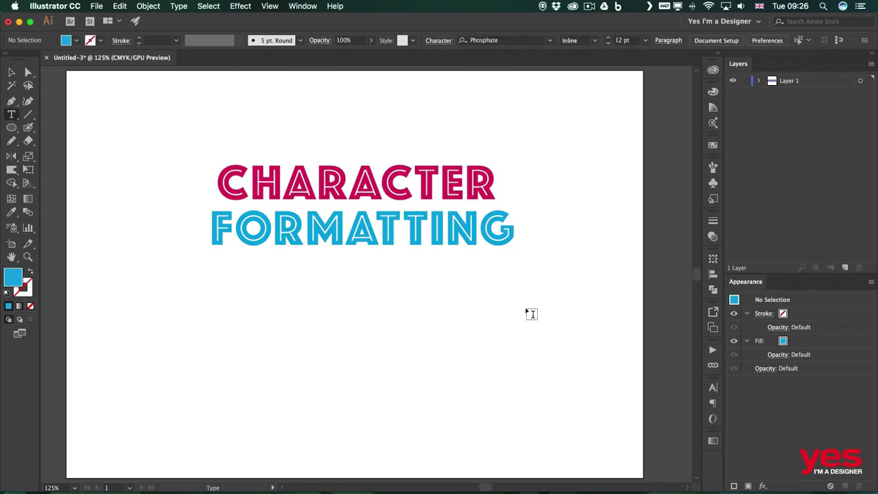
left_click(11, 115)
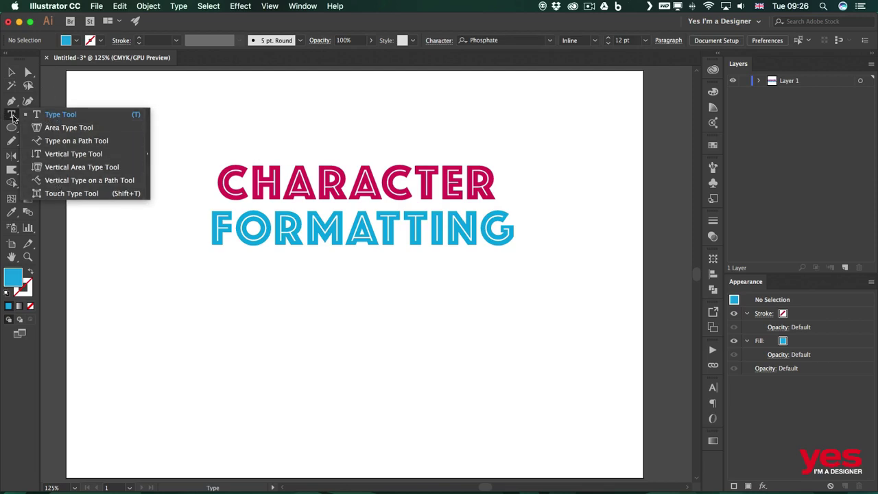
left_click(72, 115)
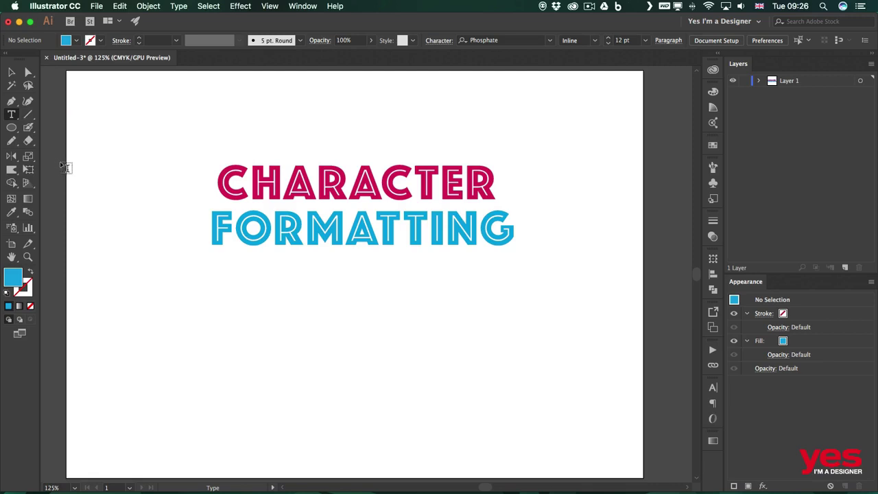
left_click(259, 298)
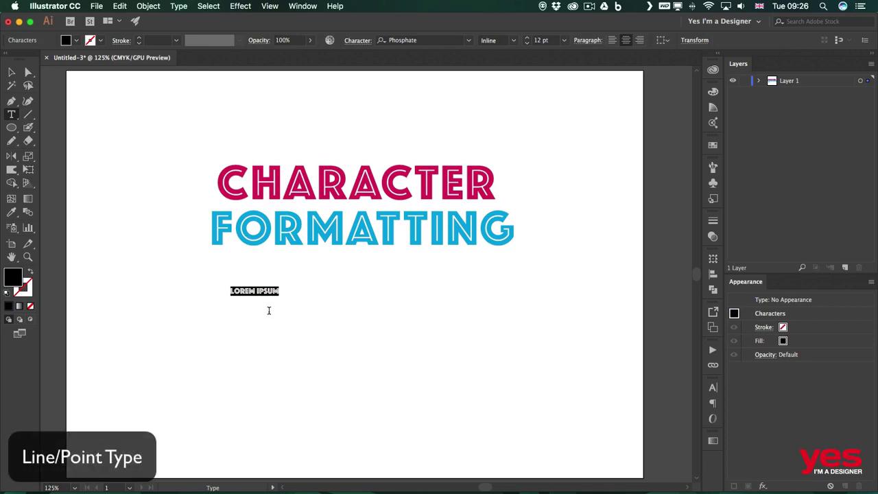
key("Right")
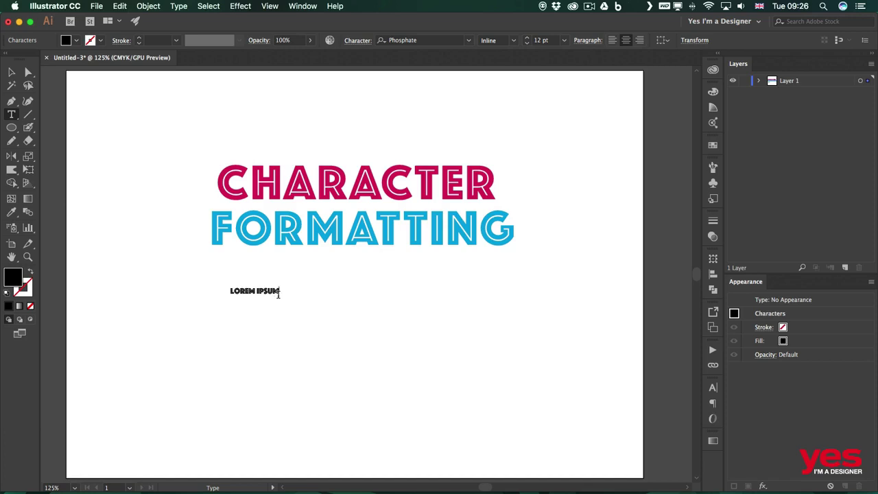
key("Escape")
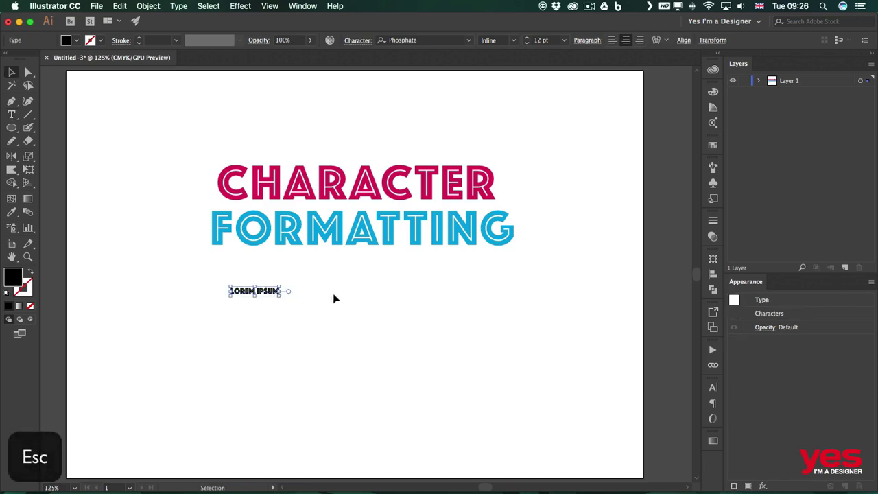
- Draw an area type frame filled with placeholder text beside the short placeholder line, below the heading
key("t")
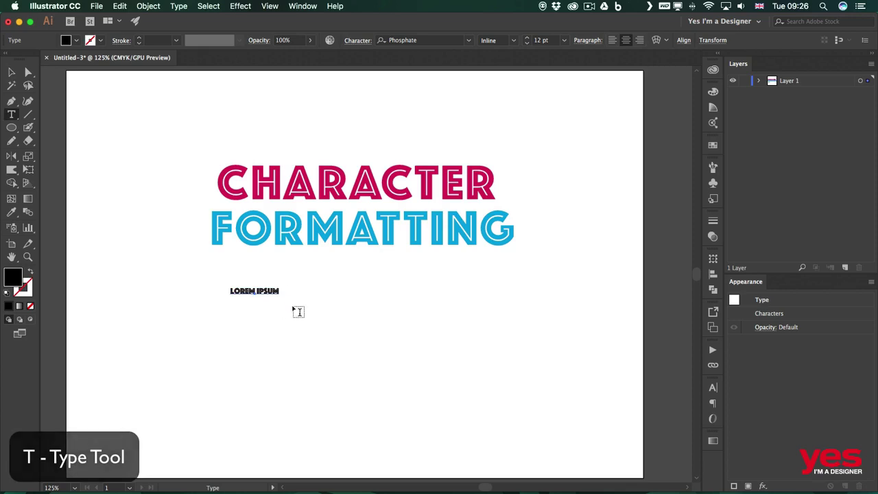
left_click_drag(312, 275, 464, 423)
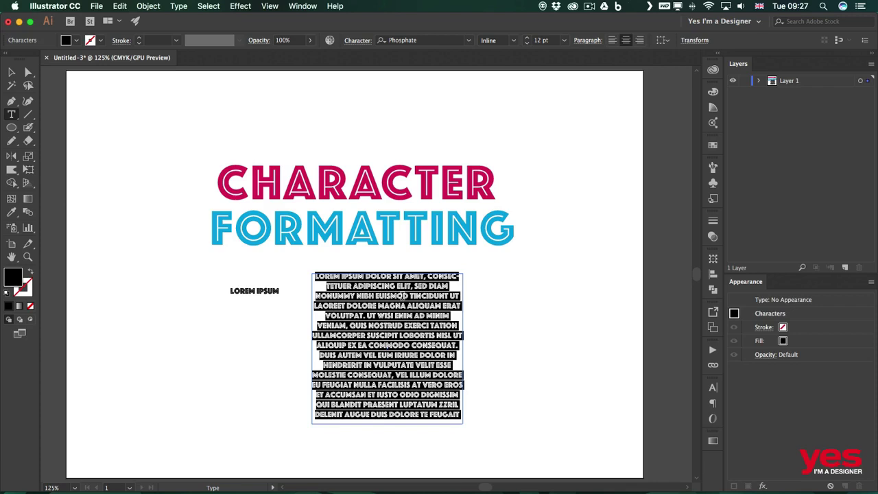
key("Escape")
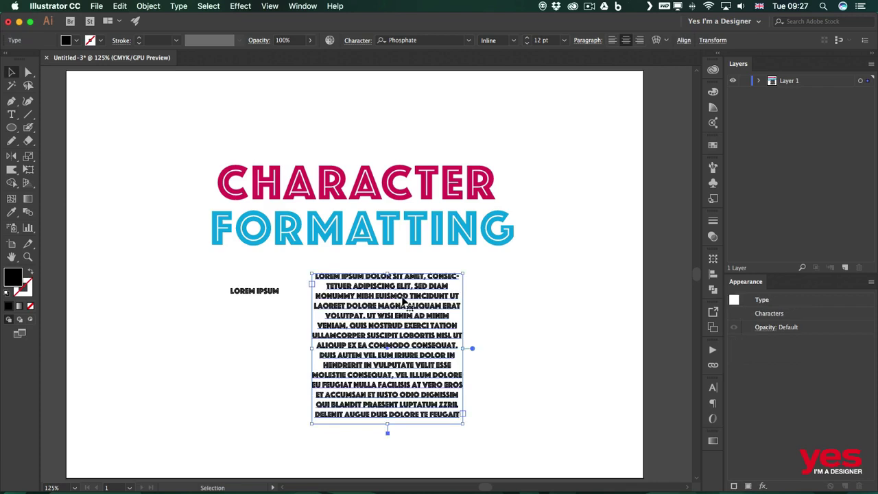
- Delete the area type frame and the Lorem ipsum line below the heading
key("Delete")
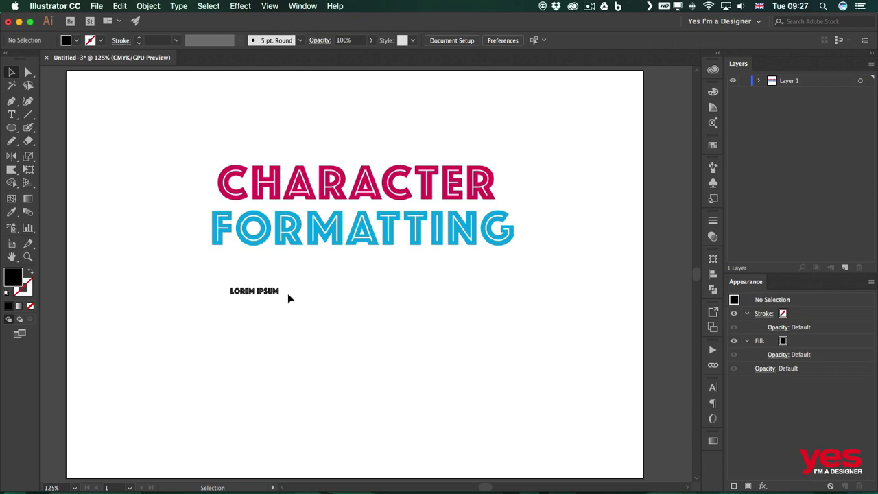
left_click(267, 293)
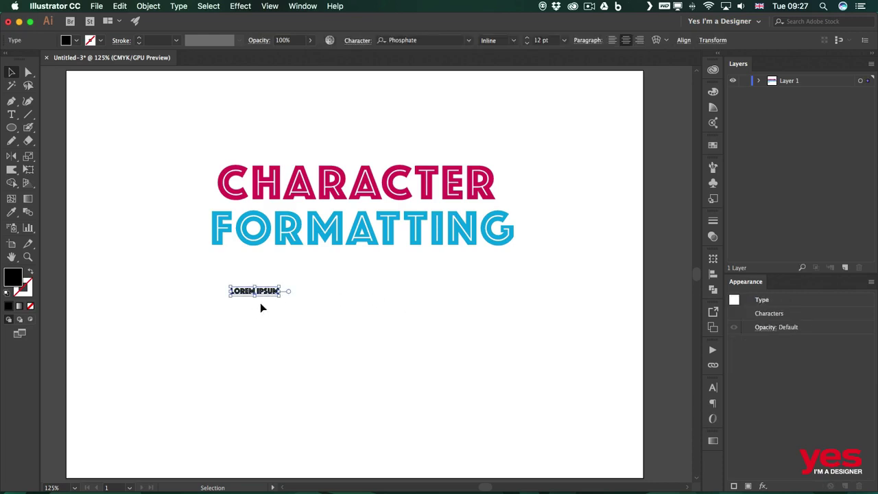
key("Delete")
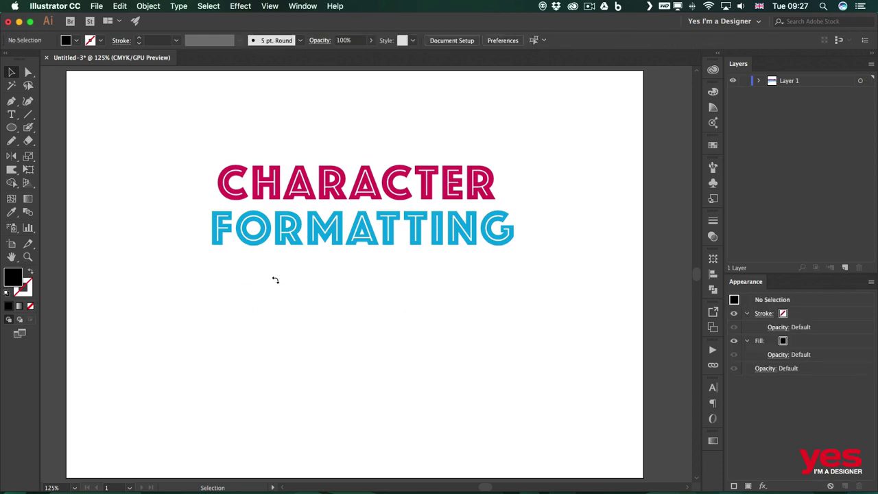
- Create a point type object reading "Line type" below the heading and expand Layer 1 to show its objects
key("t")
left_click(315, 290)
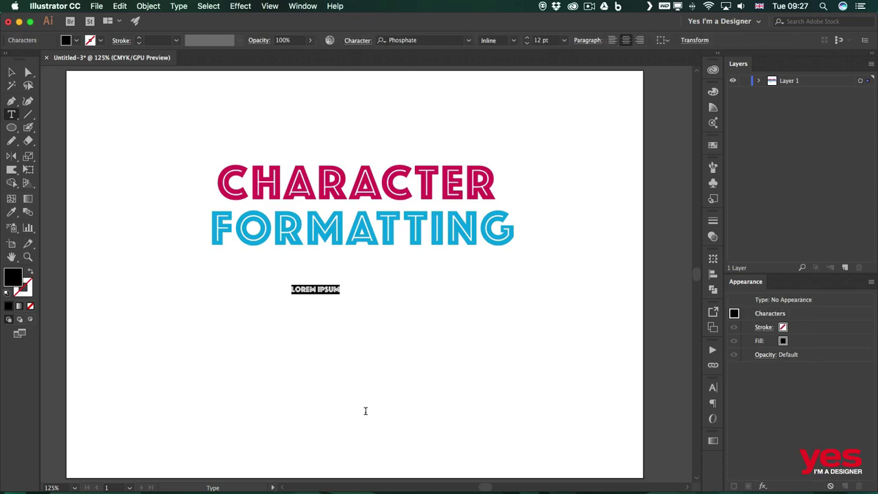
left_click(759, 81)
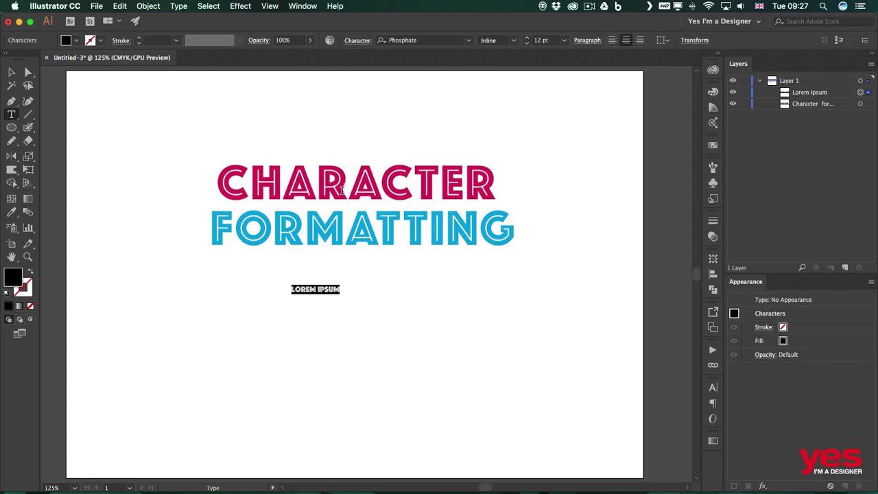
type("Line Type")
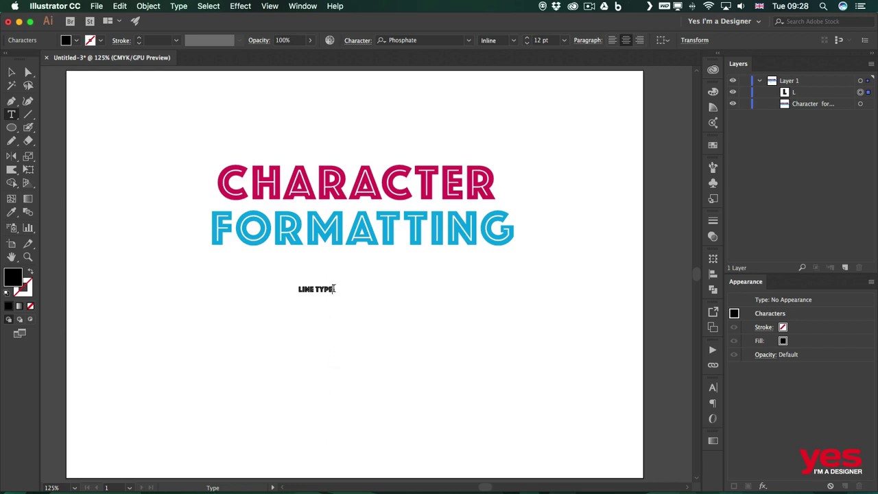
- Format the whole "Line type" text in Myriad Pro Regular at 48 pt
left_click_drag(335, 291, 295, 288)
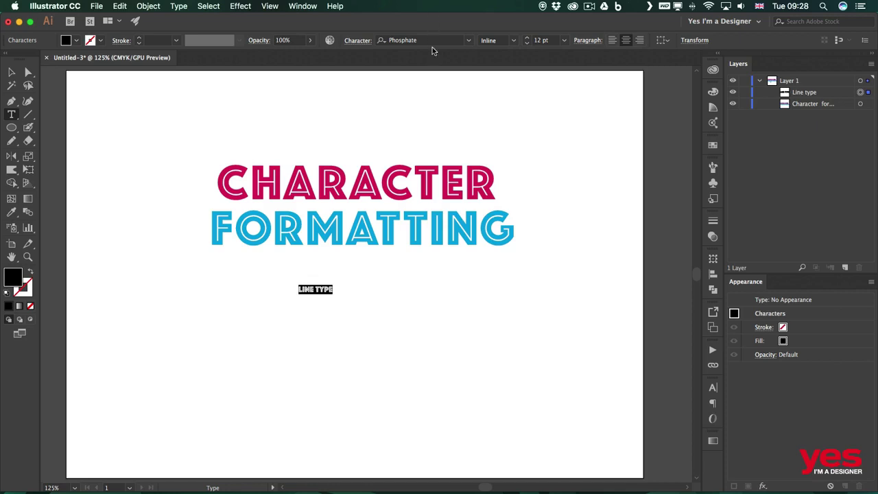
left_click(470, 41)
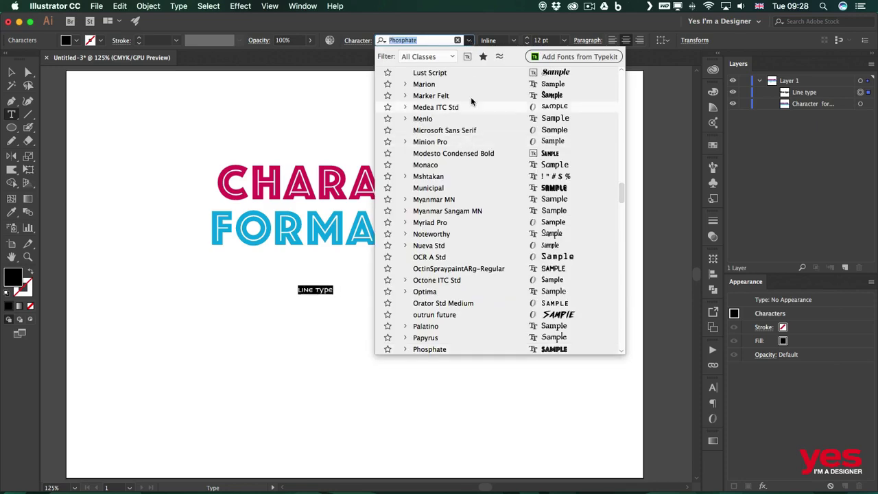
scroll(472, 99, "up", 20)
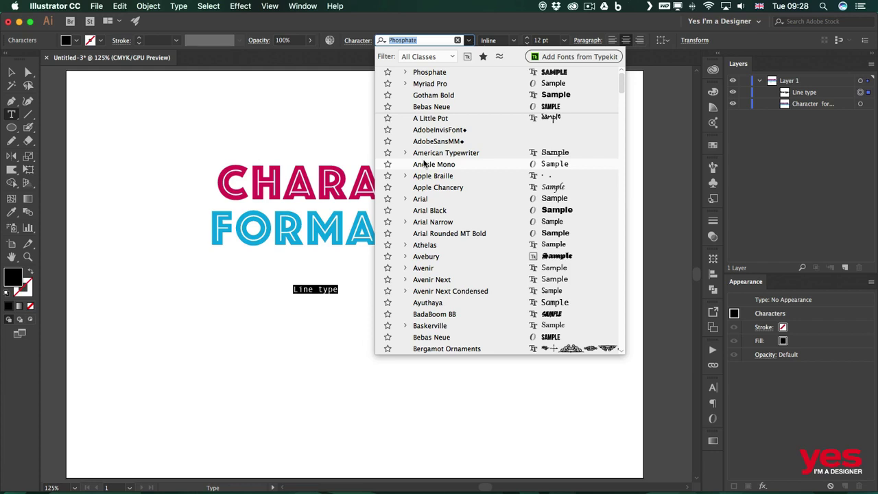
left_click(430, 83)
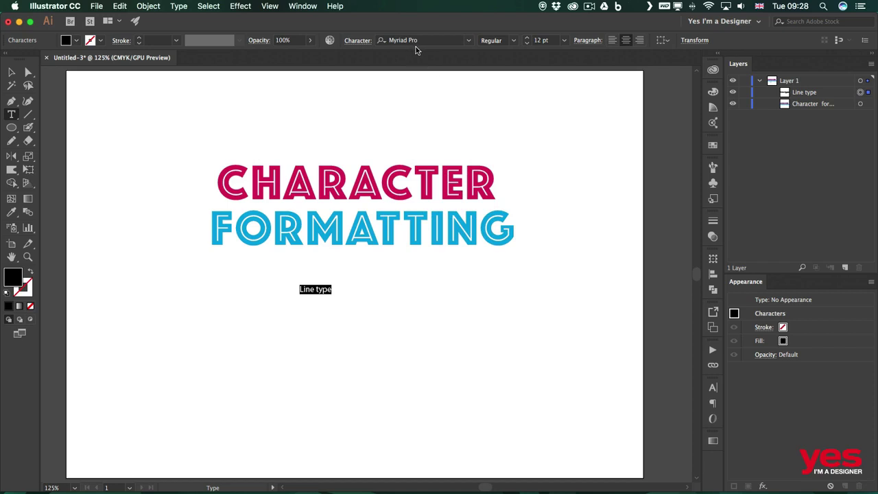
left_click(564, 41)
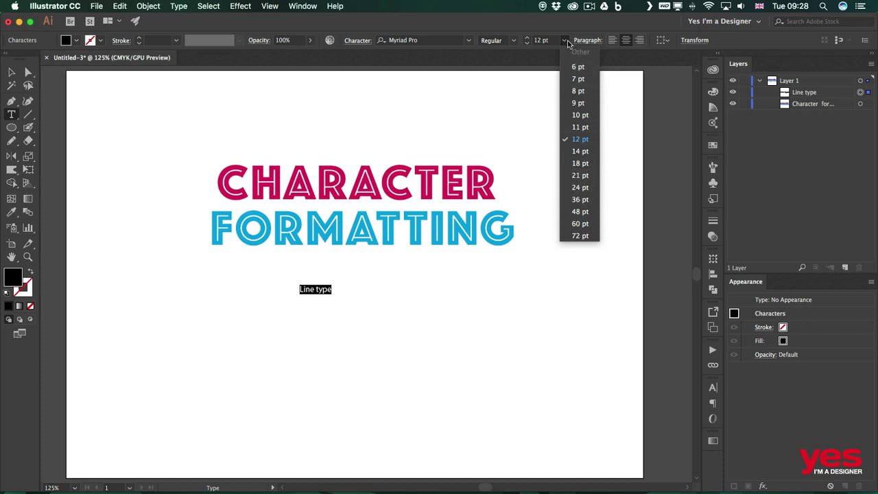
left_click(588, 211)
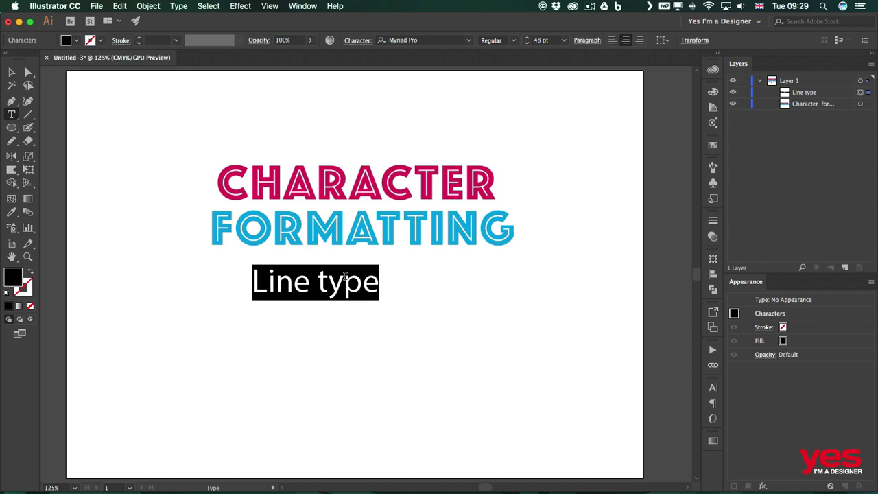
- Increase and decrease the font size of the "Line type" text in small increments, ending at 54 pt
key("super")
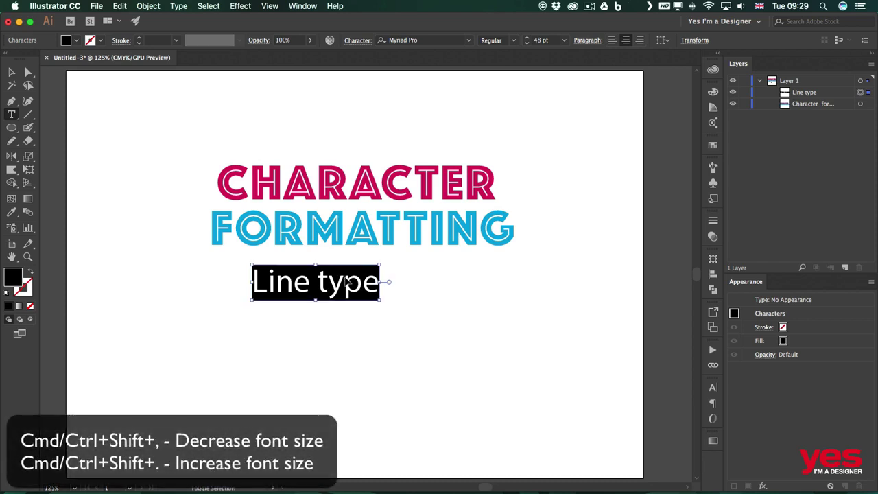
key("super+shift+period")
key("super+shift+period")
key("super+shift+period")
key("super+shift+period")
key("super+shift+period")
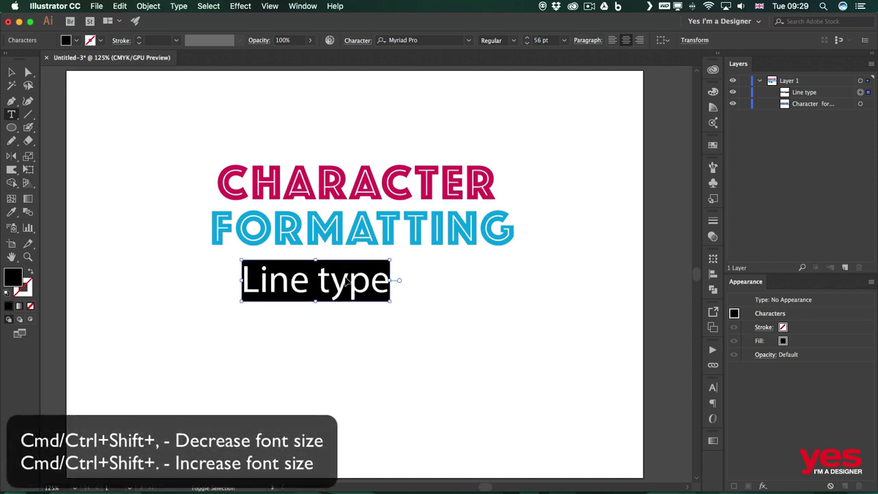
key("super+shift+period")
key("super+shift+period")
key("super+shift+period")
key("super+shift+comma")
key("super+shift+comma")
key("super+shift+comma")
key("super+shift+comma")
key("super+shift+comma")
key("super+shift+comma")
key("super+shift+comma")
key("super+shift+comma")
key("super+shift+comma")
key("super+shift+comma")
key("super+shift+comma")
key("super+shift+comma")
key("super+shift+comma")
key("super+shift+comma")
key("super+shift+comma")
key("super+shift+comma")
key("super+shift+comma")
key("super+shift+period")
key("super+shift+period")
key("super+shift+period")
key("super+shift+period")
key("super+shift+period")
key("super+shift+period")
key("super+shift+period")
key("super+shift+period")
key("super+shift+period")
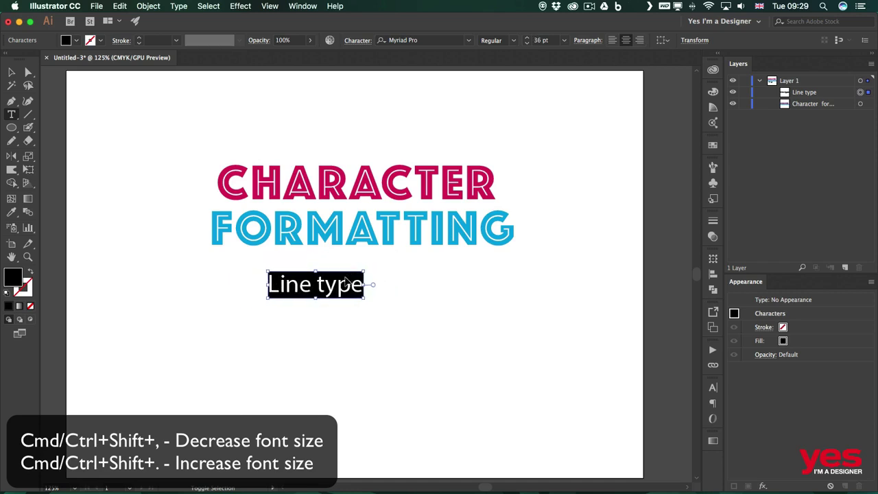
key("super+shift+period")
key("super+shift+period")
key("super+shift+period")
key("super+shift+period")
key("super+shift+period")
key("super+shift+period")
key("super+shift+period")
key("super+shift+period")
key("super+shift+period")
key("super+shift+period")
key("super+shift+period")
key("super+shift+period")
key("super+shift+period")
key("super+shift+period")
key("super+shift+period")
key("super+shift+period")
key("super+shift+period")
key("super+shift+period")
key("super+shift+period")
key("super+shift+period")
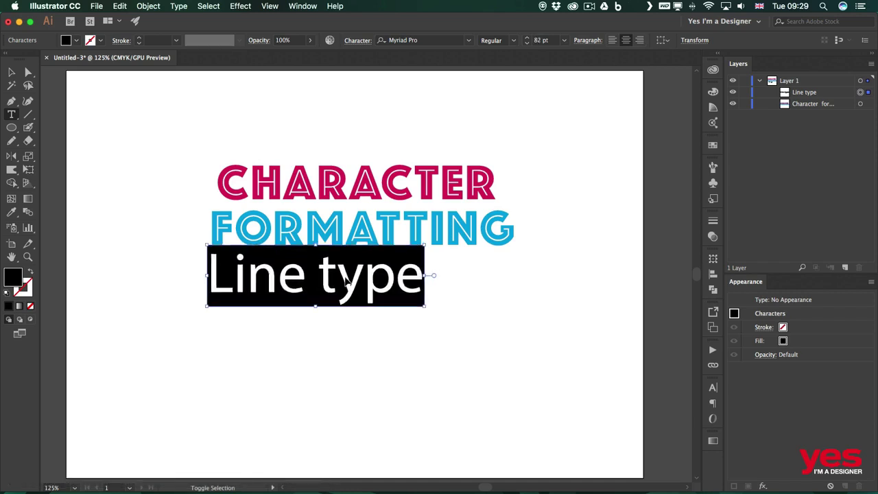
key("super+shift+comma")
key("super+shift+comma")
key("super+shift+comma")
key("super+shift+comma")
key("super+shift+comma")
key("super+shift+comma")
key("super+shift+comma")
key("super+shift+comma")
key("super+shift+comma")
key("super+shift+comma")
key("super+shift+comma")
key("super+shift+comma")
key("super+shift+comma")
key("super+shift+comma")
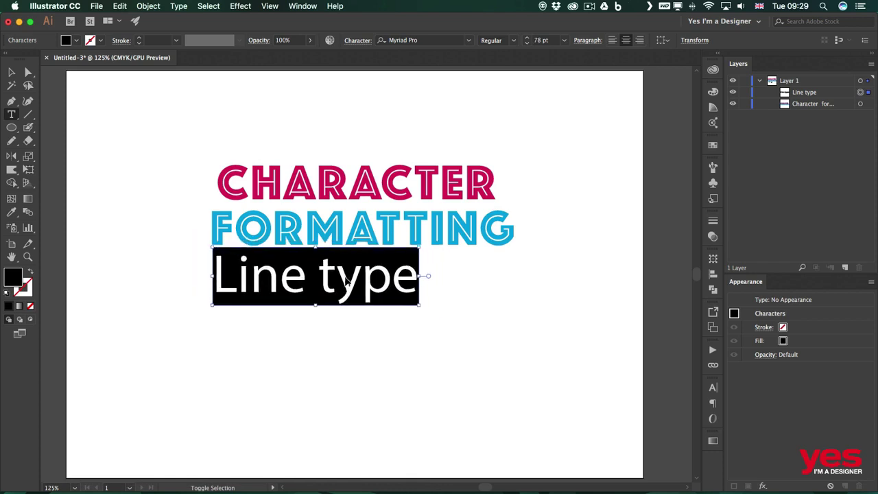
key("super+shift+comma")
key("super+shift+comma")
key("super+shift+comma")
key("super+shift+comma")
key("super+shift+comma")
key("super+shift+comma")
key("super+shift+comma")
key("super+shift+comma")
key("super+shift+comma")
key("super+shift+comma")
key("super+shift+comma")
key("super+shift+comma")
key("super+shift+comma")
key("super+shift+comma")
key("super+shift+comma")
key("super+shift+comma")
key("super+shift+comma")
key("super+shift+comma")
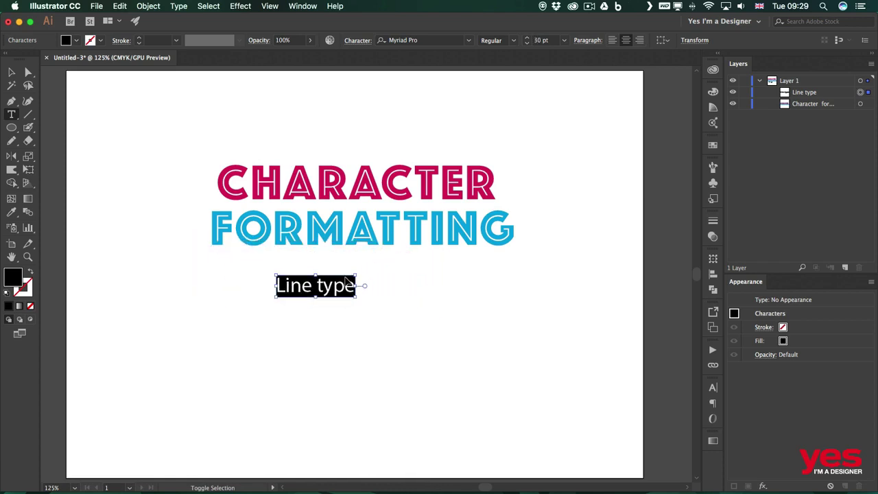
key("super+shift+period")
key("super+shift+period")
key("super+shift+period")
key("super+shift+period")
key("super+shift+period")
key("super+shift+period")
key("super+shift+period")
key("super+shift+period")
key("super+shift+period")
key("super+shift+period")
key("super+shift+period")
key("super+shift+period")
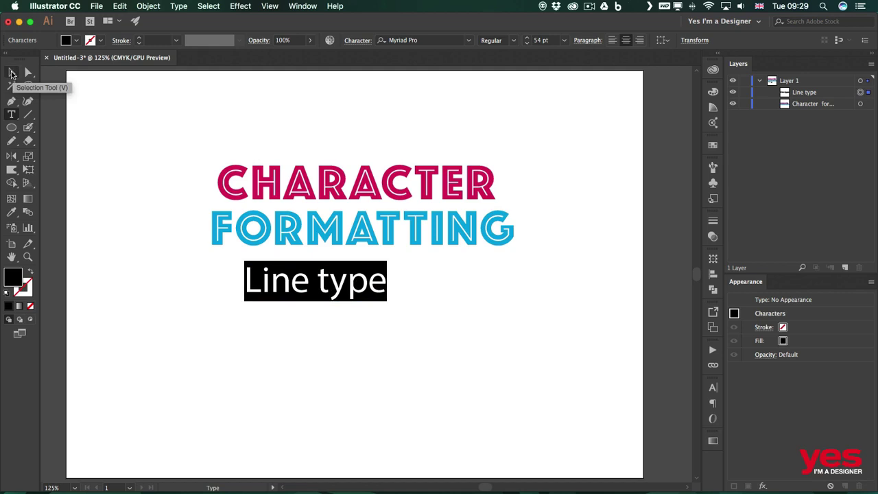
- Scale the "Line type" object proportionally to about 128 pt and position it centred below the heading
left_click(12, 72)
left_click_drag(272, 290, 317, 314)
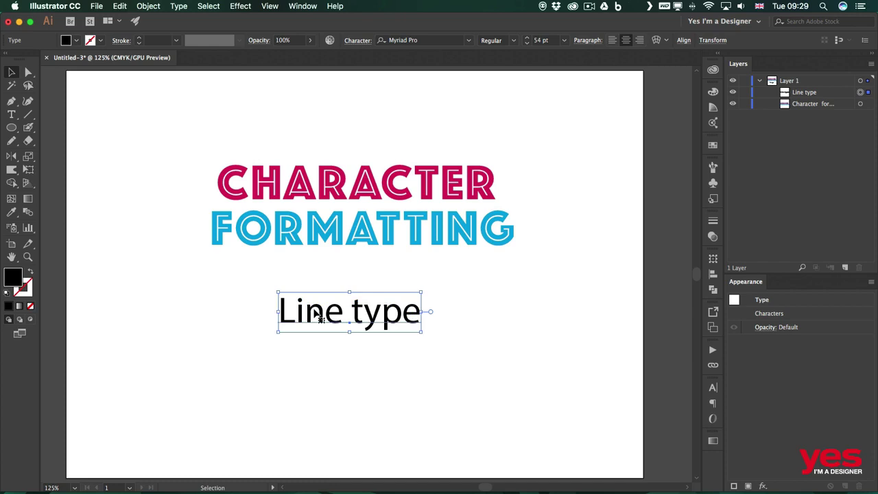
key("shift")
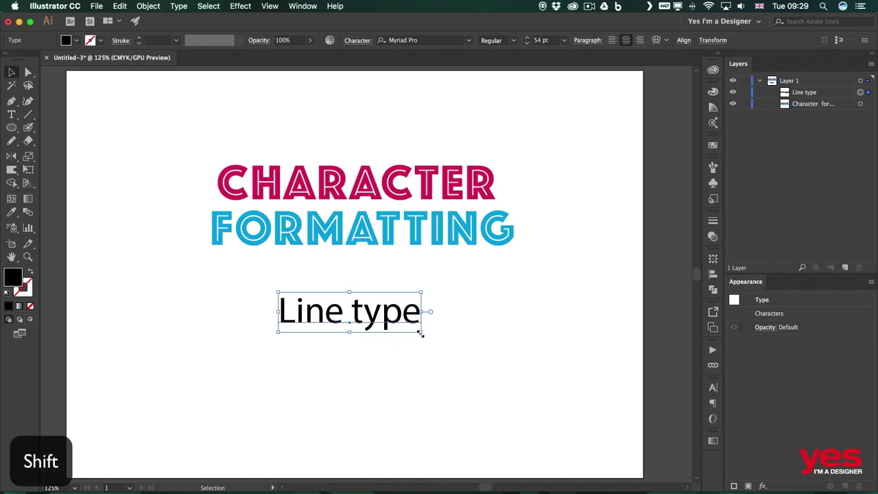
left_click_drag(420, 334, 569, 400)
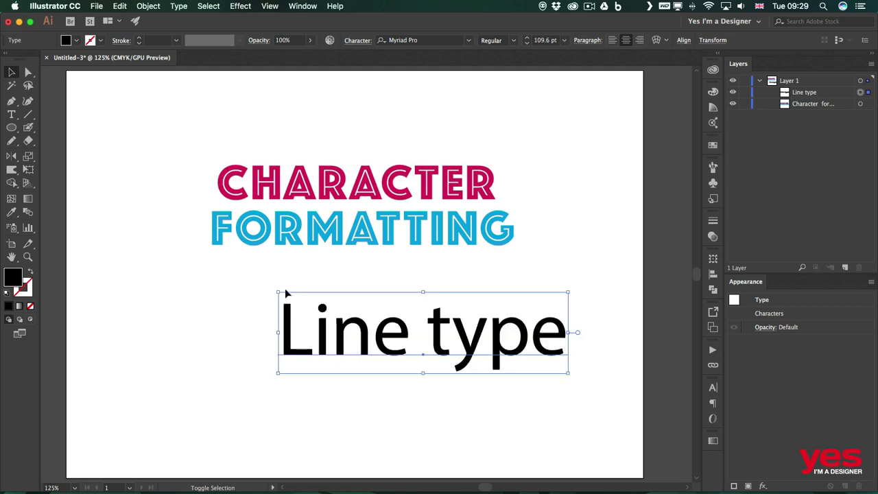
left_click_drag(278, 291, 229, 277)
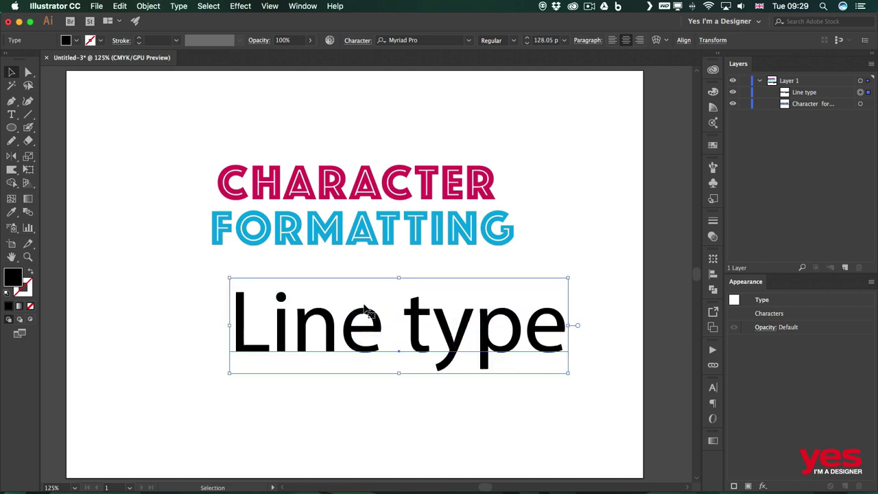
left_click_drag(357, 314, 318, 315)
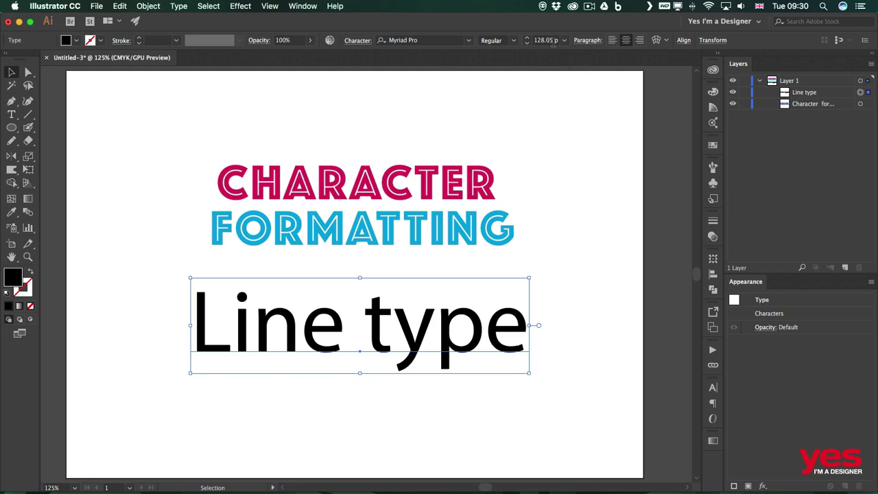
- Set the font size of the "Line type" object to exactly 128 pt
left_click(553, 41)
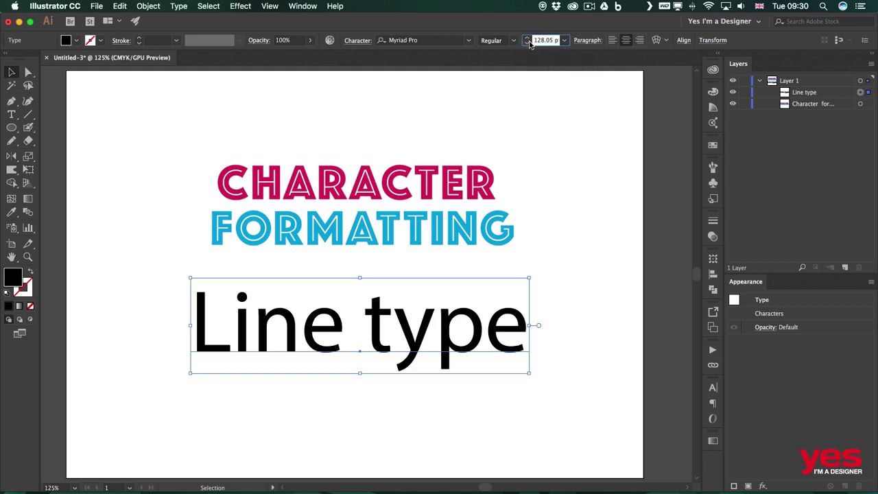
left_click(529, 43)
left_click(530, 45)
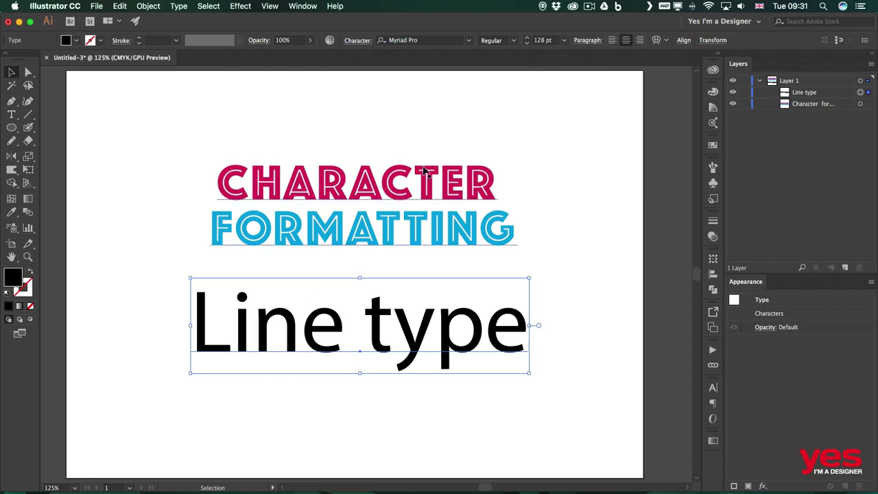
- Move the "Line type" object slightly closer to the heading and set its font family to Lithos Pro
left_click_drag(331, 345, 401, 334)
left_click(468, 40)
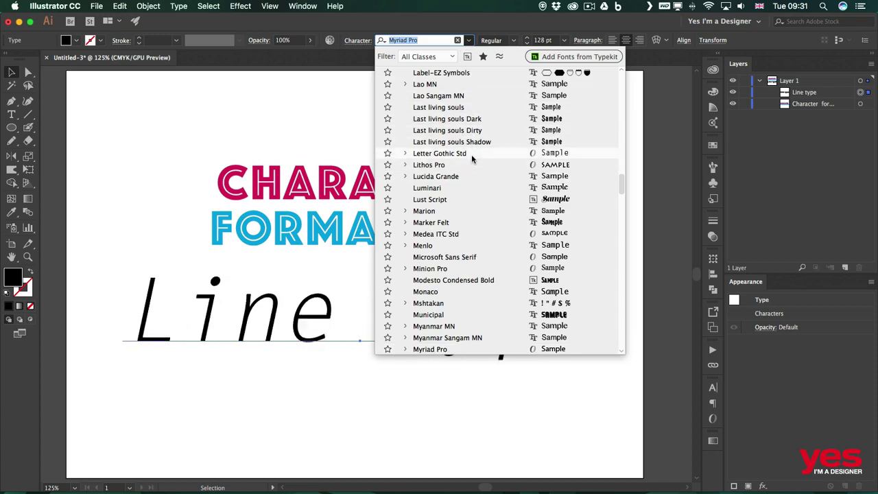
left_click(470, 165)
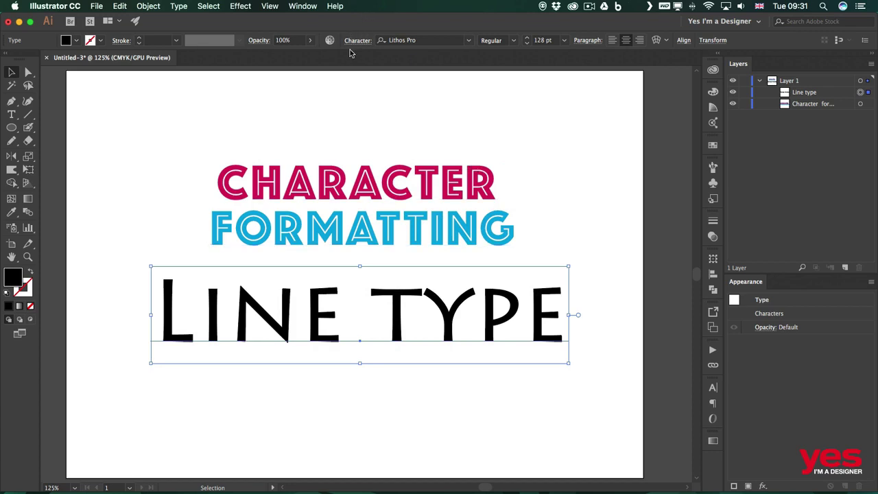
- Display the Character panel, detach it to float over the artboard, and collapse the remaining Paragraph and OpenType group
left_click(360, 41)
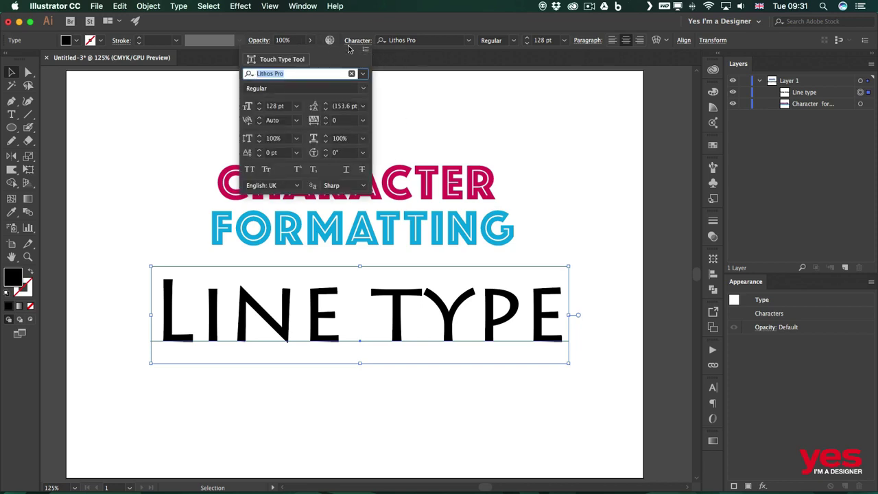
left_click(371, 35)
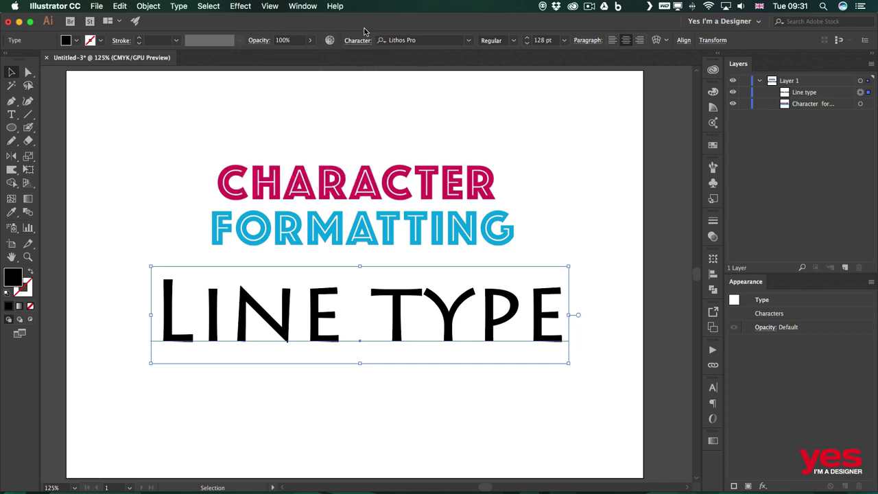
left_click(311, 10)
scroll(352, 384, "down", 3)
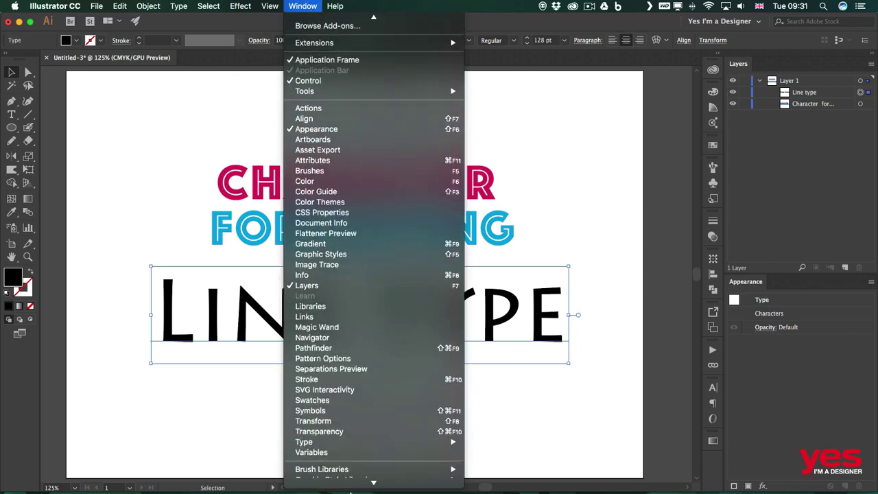
mouse_move(356, 409)
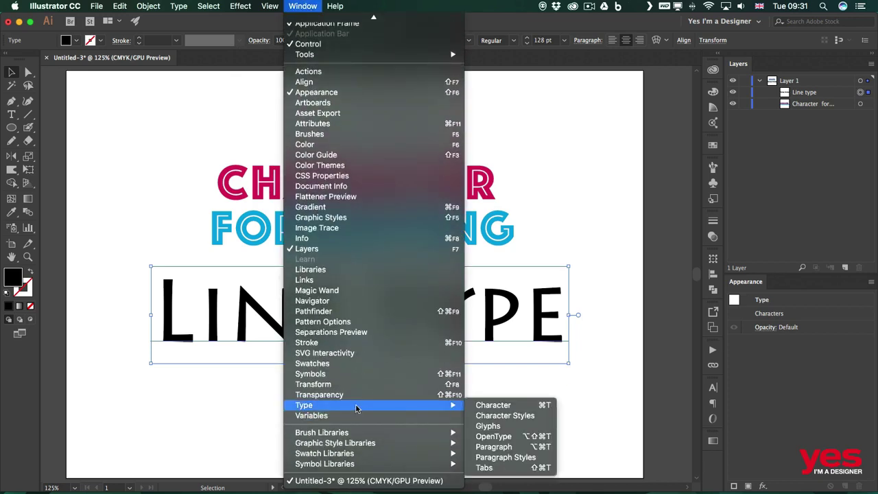
left_click(494, 405)
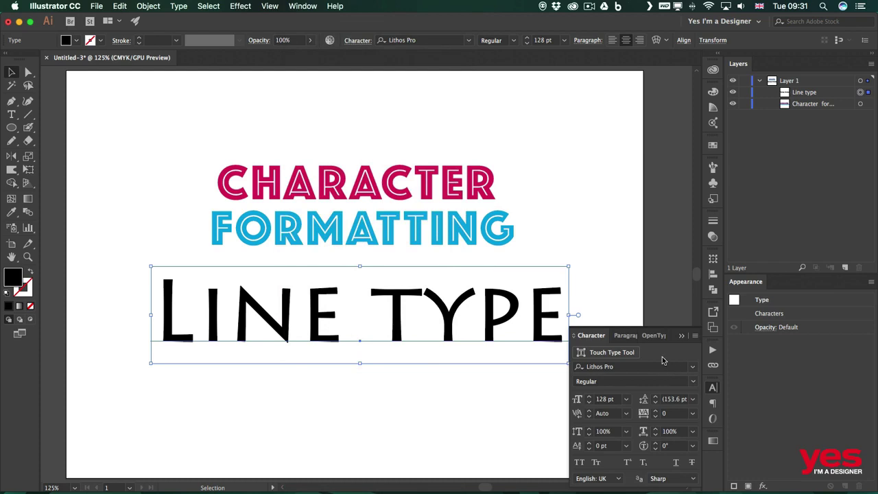
left_click_drag(595, 337, 495, 102)
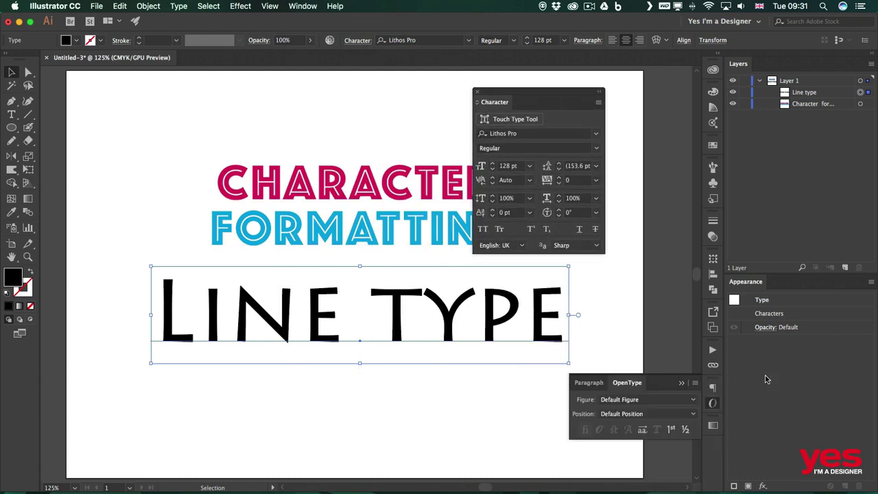
left_click(713, 404)
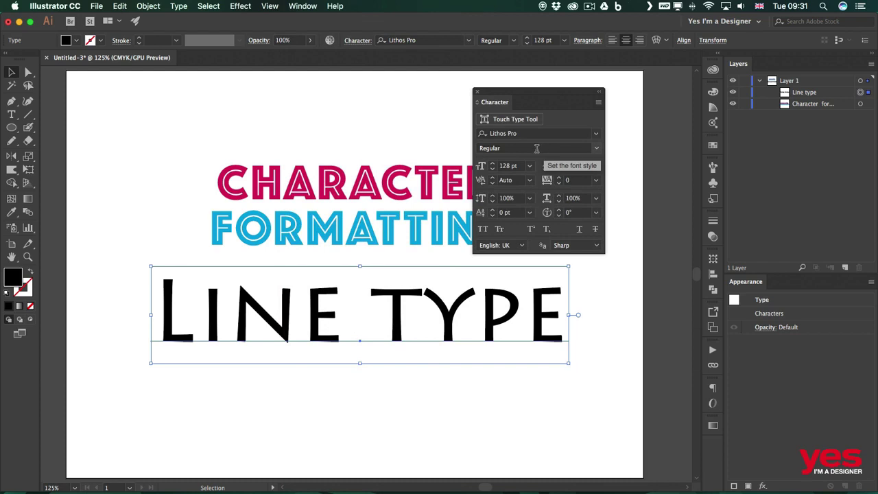
- Hide and restore the Character panel's extra options, and do the same with its Touch Type Tool entry
left_click(598, 102)
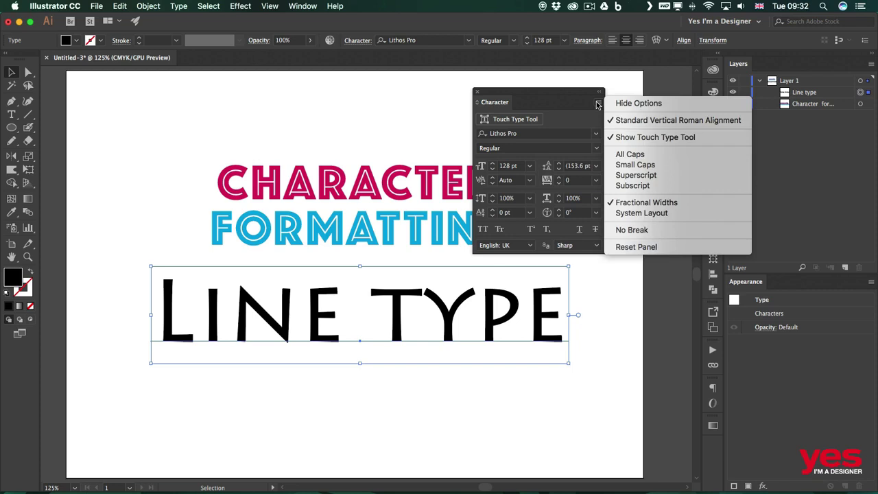
left_click(659, 104)
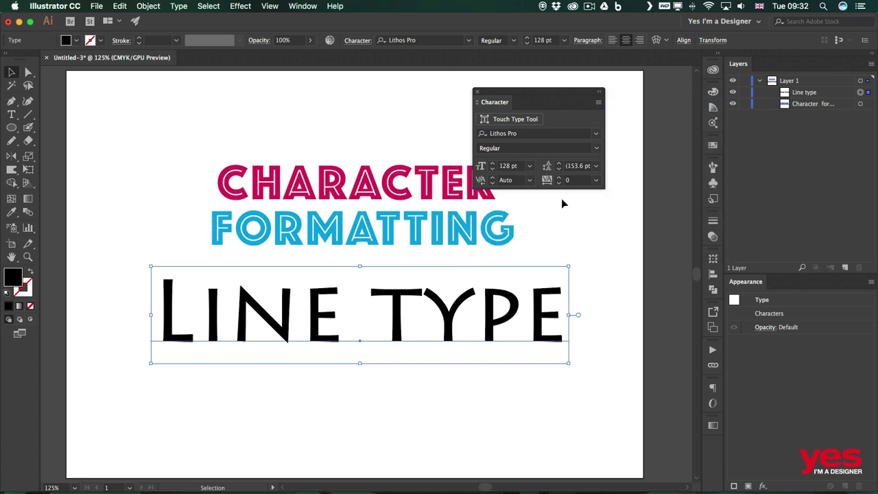
left_click(598, 104)
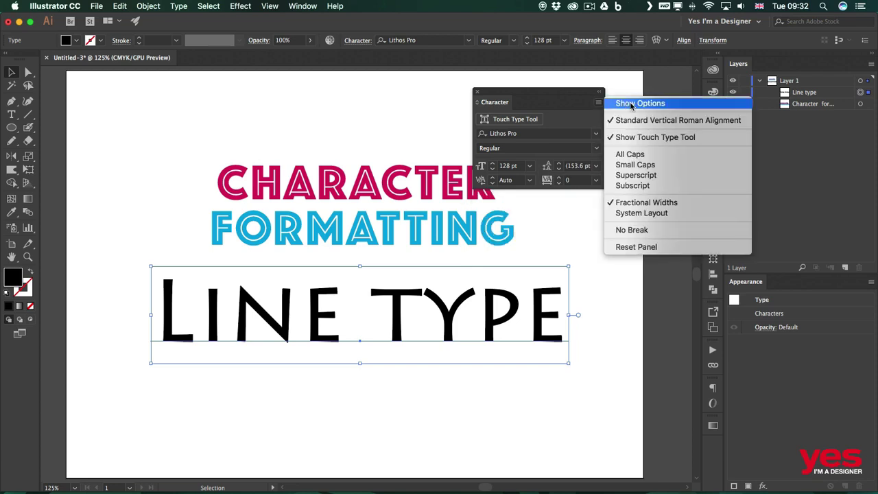
left_click(631, 104)
left_click(598, 103)
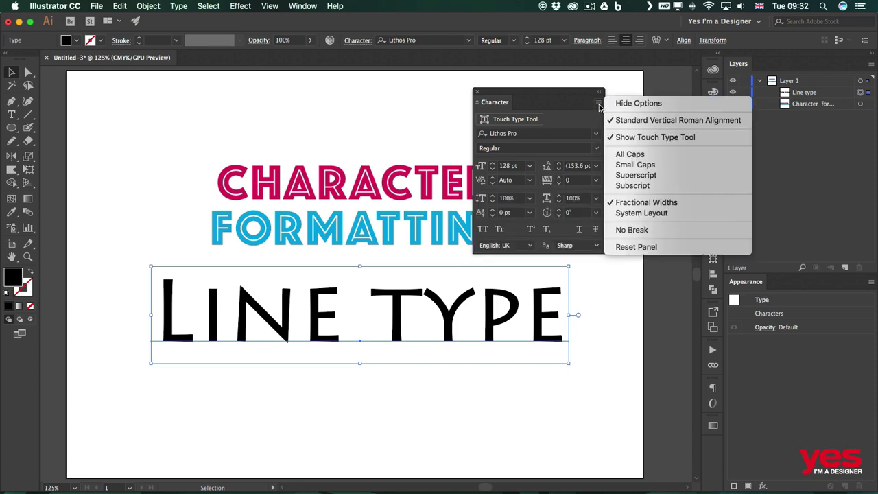
left_click(650, 137)
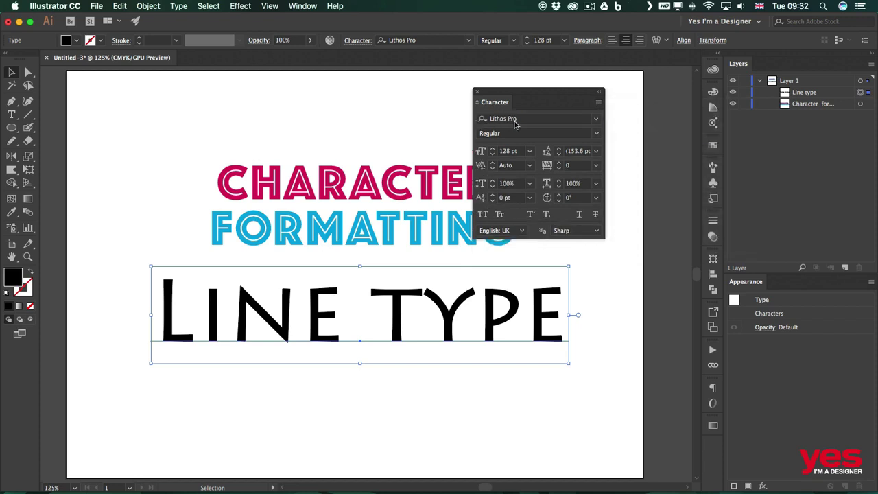
left_click(599, 103)
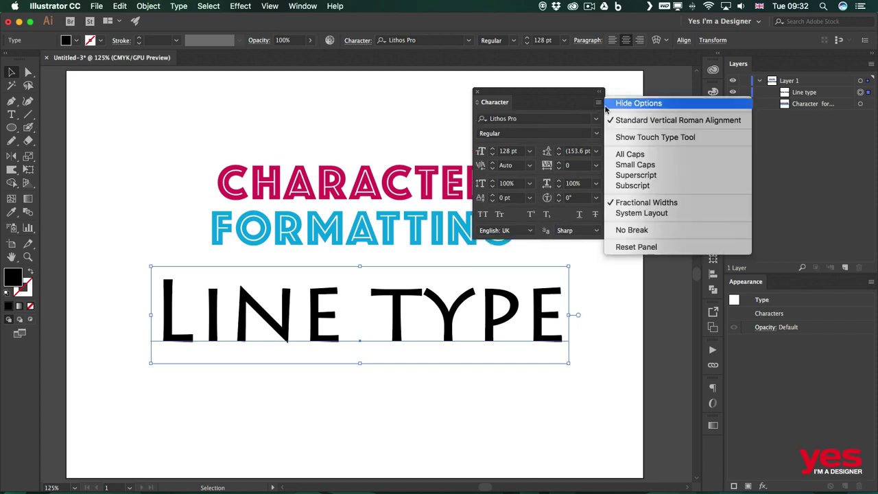
left_click(625, 137)
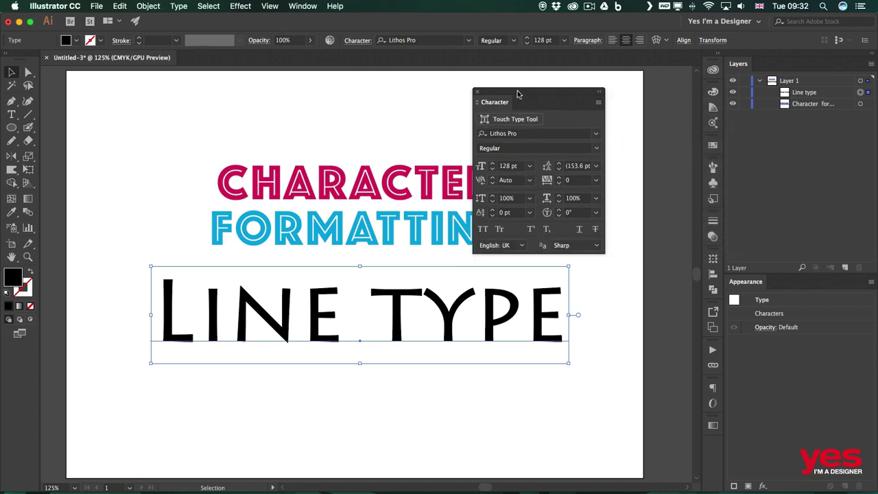
- Move the Character panel clear of the heading, set the "Line type" font style to Black, and deselect the text
left_click_drag(518, 94, 577, 85)
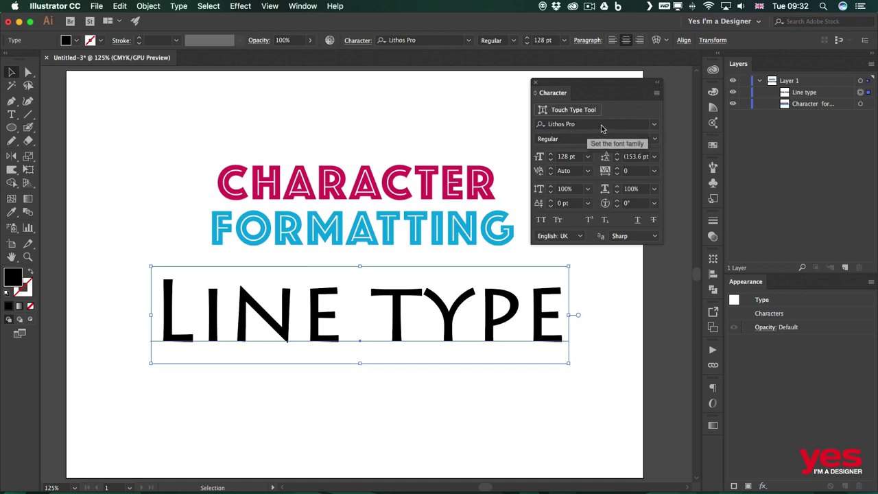
left_click(654, 140)
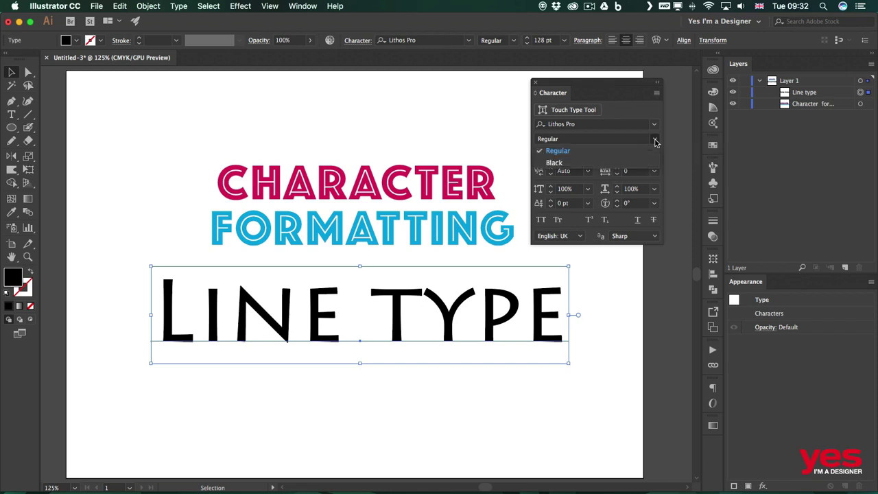
left_click(569, 163)
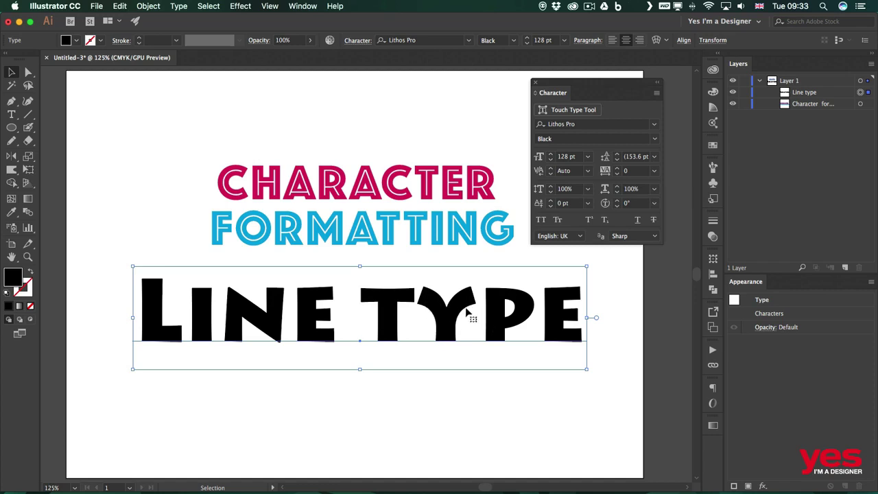
left_click(516, 421)
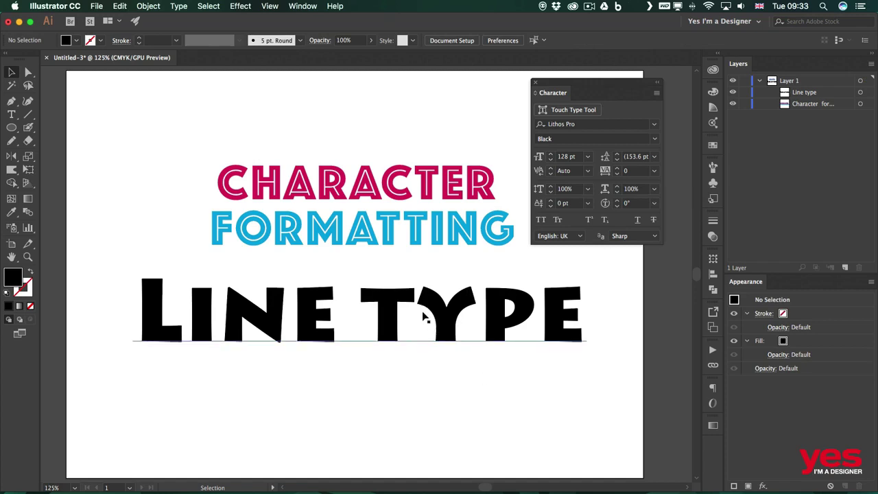
- Kern the gap between the letters Y and P in "Line type" to -60
double_click(482, 317)
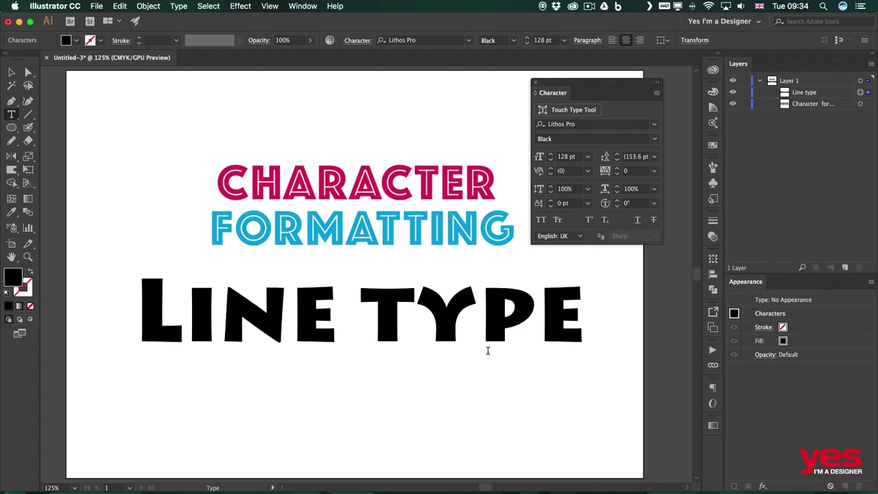
key("alt+Left")
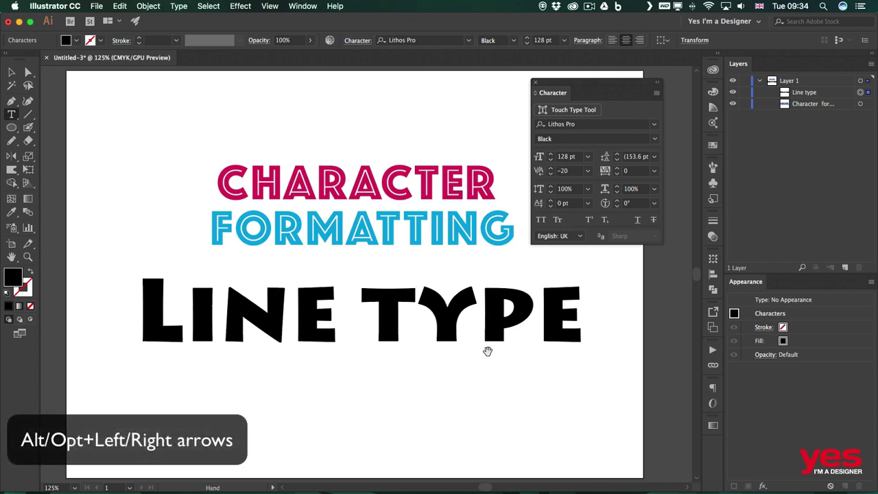
key("alt+Left")
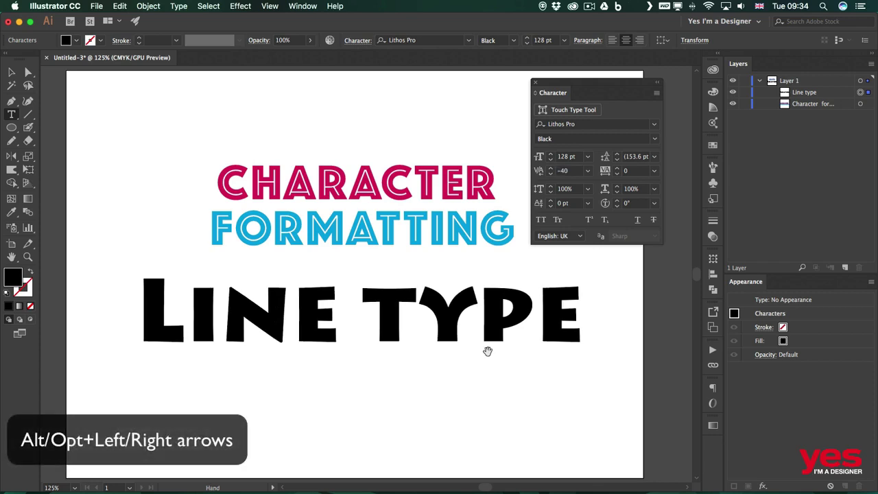
key("alt+Left")
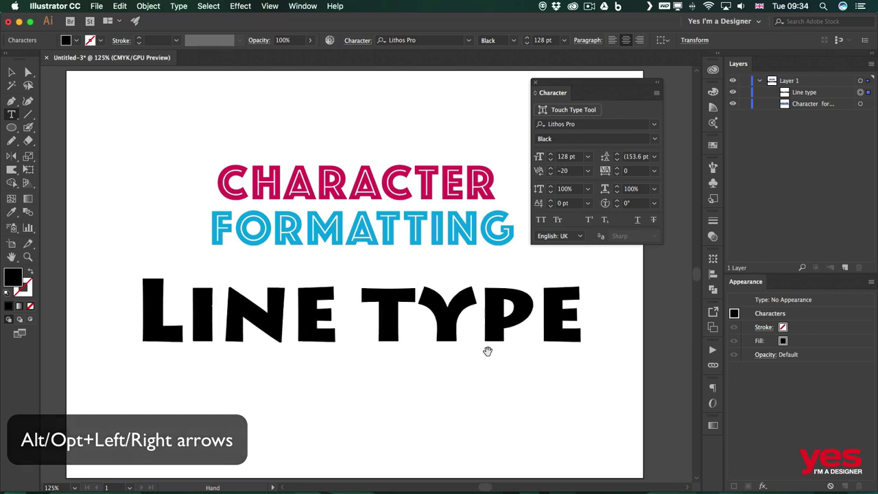
key("alt+Right")
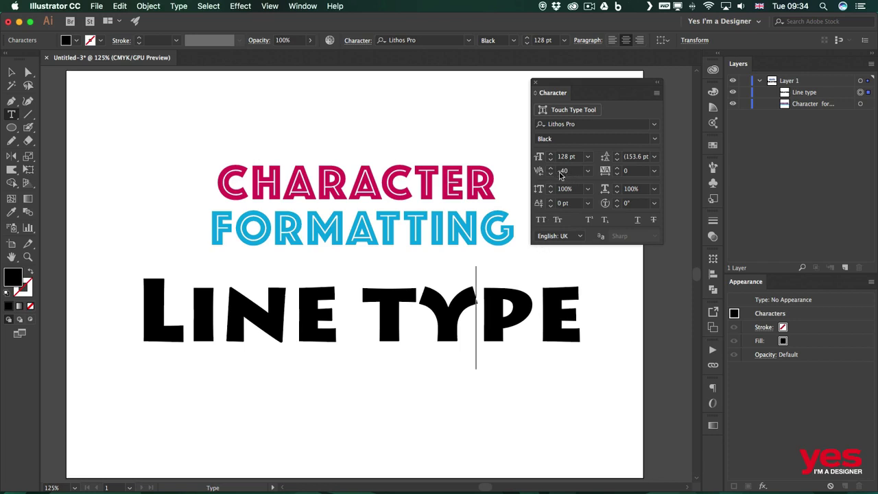
key("alt+Left")
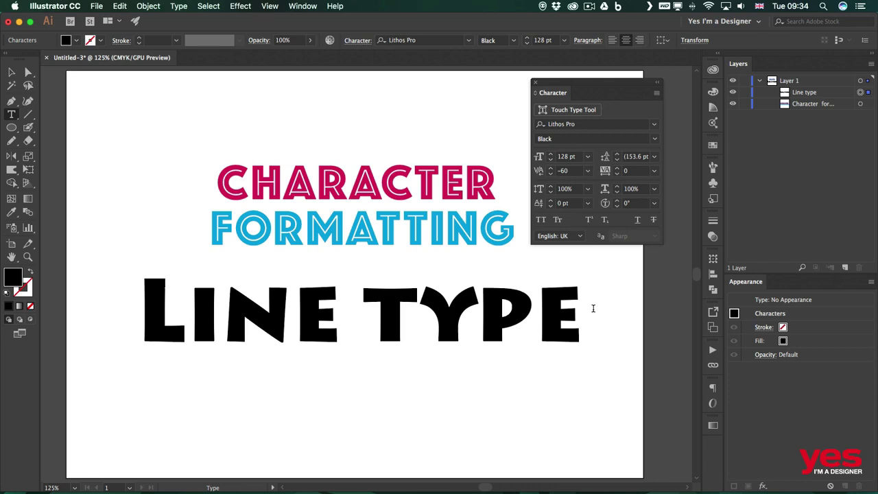
- Tighten the kerning between the letters P and E at the end of "Line type" to -60
key("Right")
key("alt+Left")
key("alt+Left")
key("alt+Left")
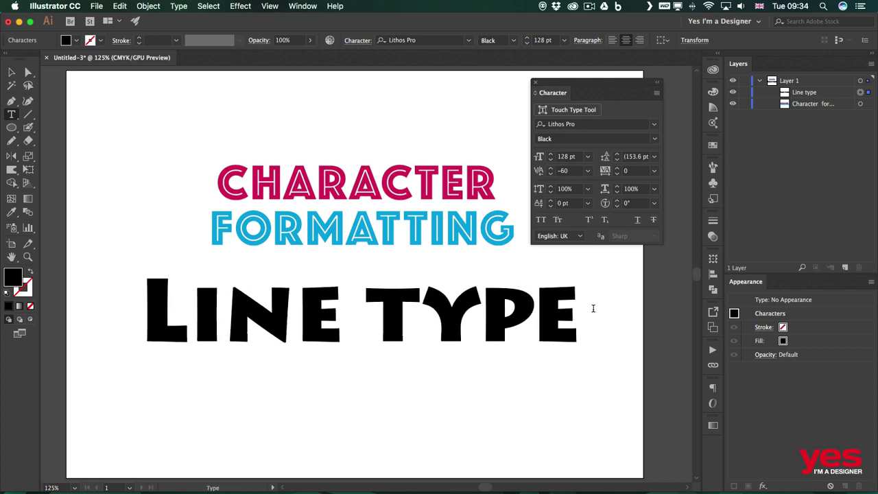
- Select the word "Line" and reduce its tracking to -40
key("Left")
left_click(345, 306)
left_click_drag(327, 303, 138, 292)
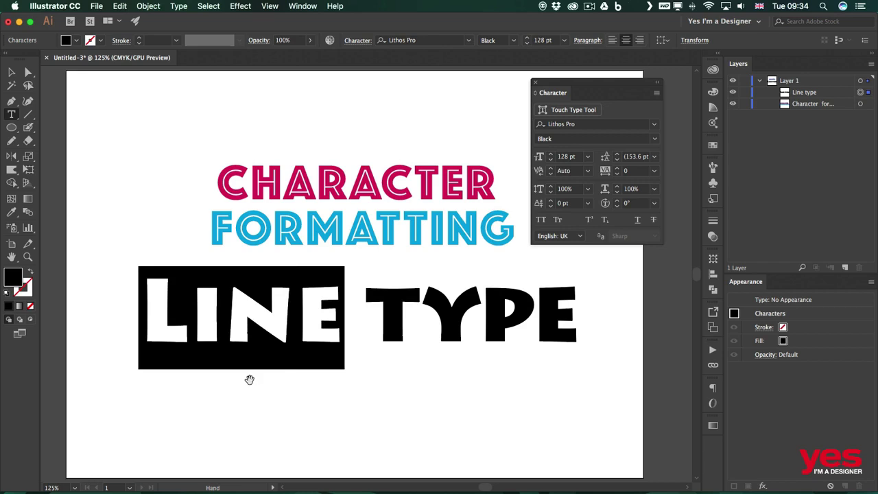
key("alt+Left")
key("alt+Left")
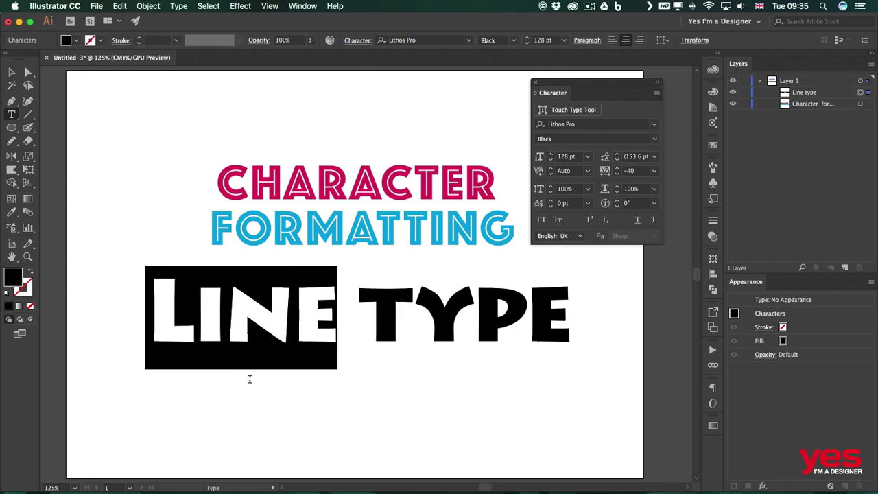
- Set the kerning between the letters N and E in the word "Line" to -20
key("Left")
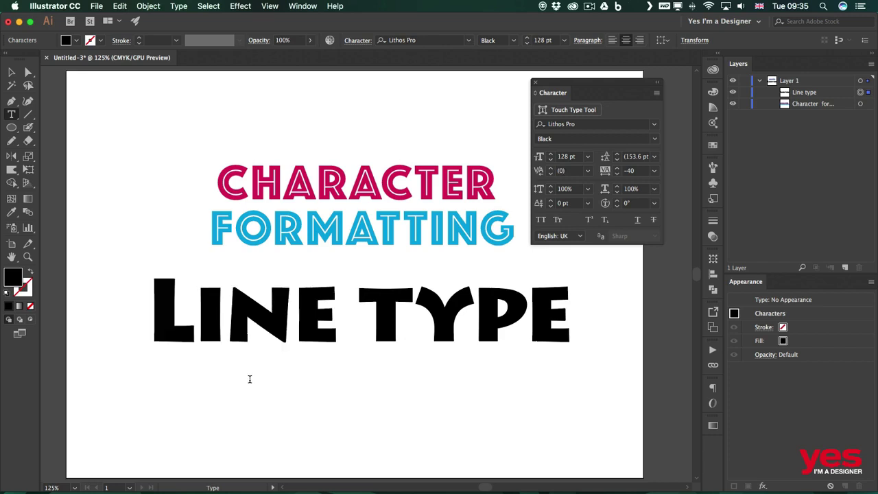
left_click(295, 312)
key("alt+Left")
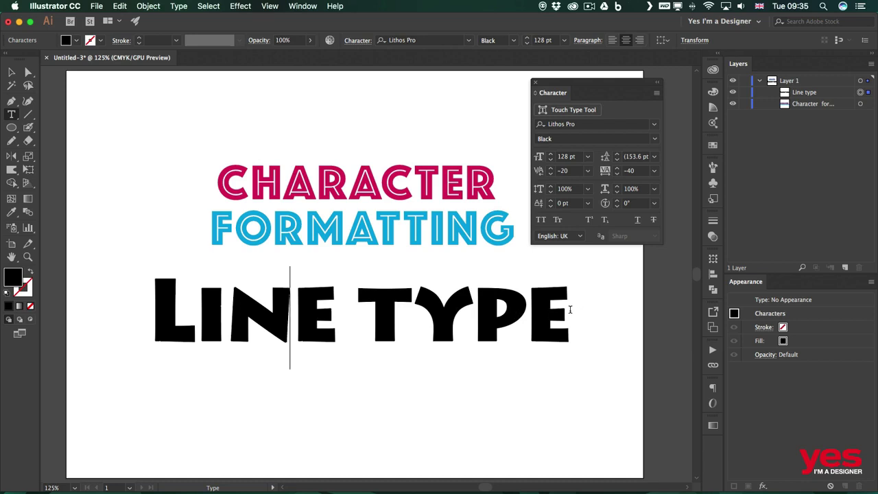
- Select the entire "Line type" text, try a tracking of 25, and set the tracking to -25
left_click_drag(571, 309, 141, 307)
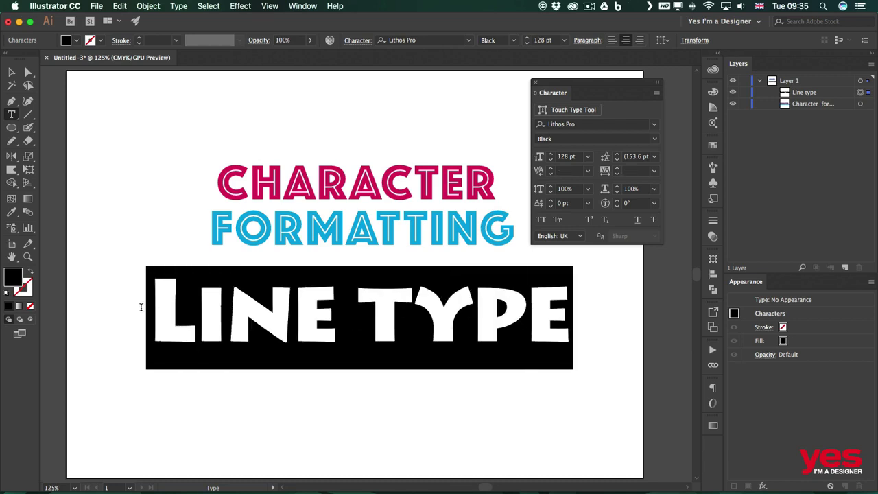
left_click(654, 171)
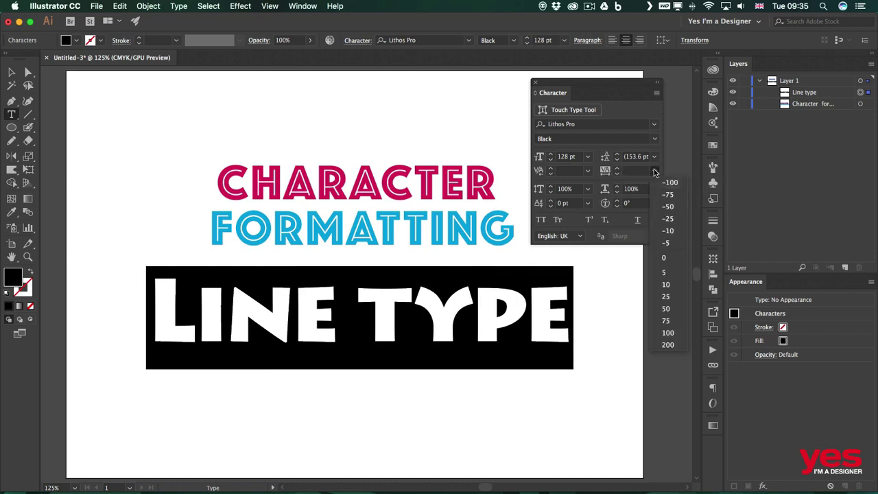
left_click(670, 297)
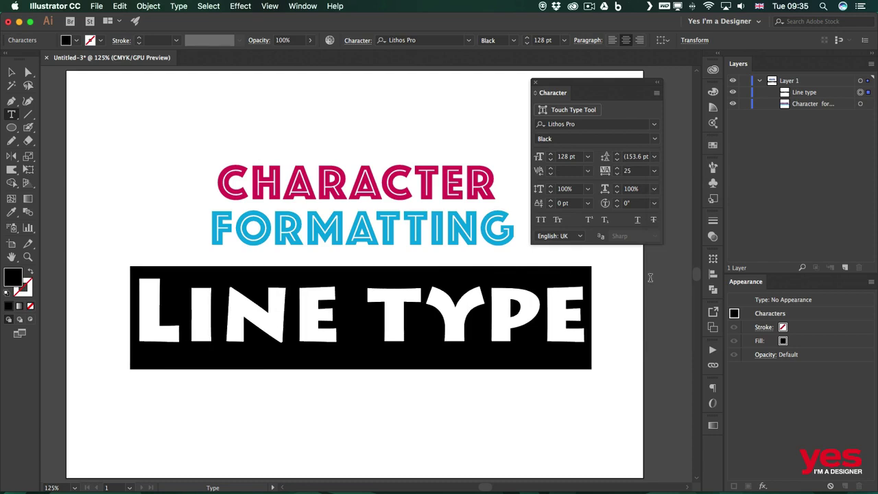
left_click(654, 171)
left_click(664, 220)
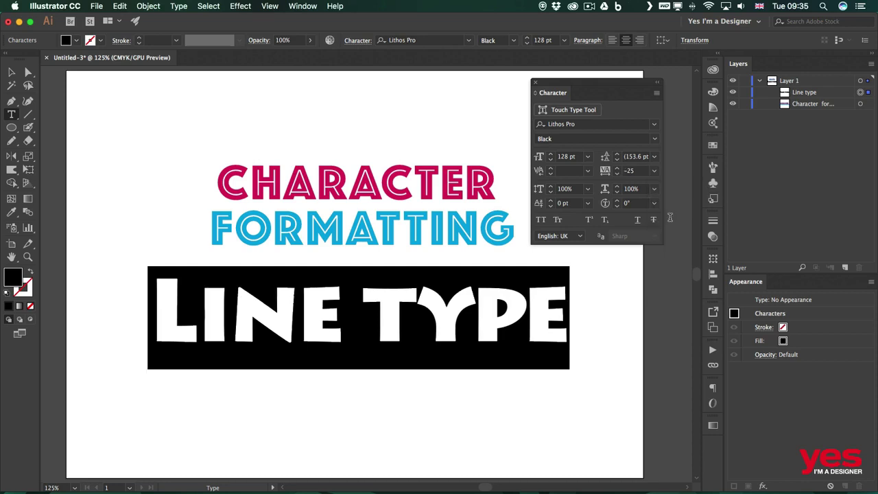
- Try a tracking of -100 on the whole "Line type" text, and set the tracking to -10
left_click(655, 171)
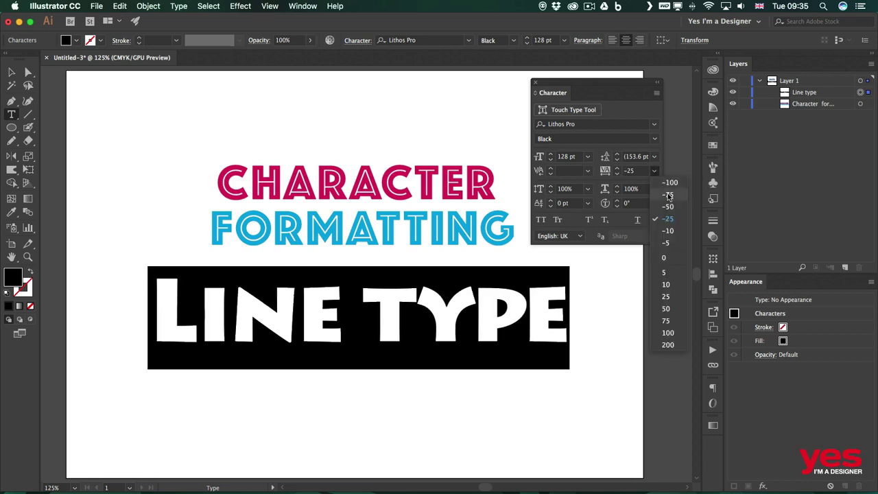
left_click(669, 182)
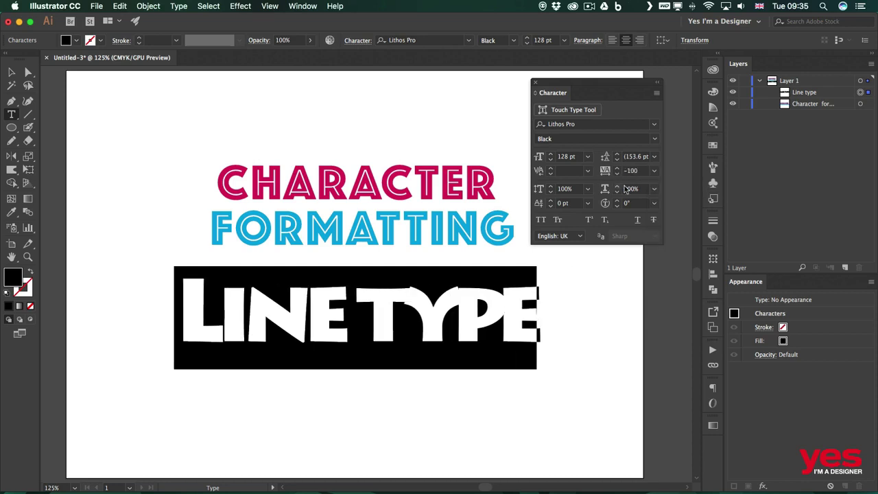
left_click(655, 171)
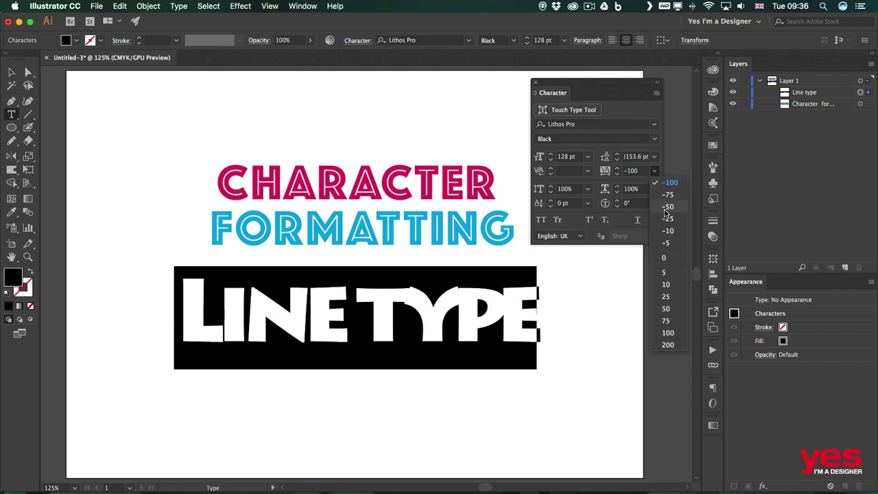
left_click(668, 231)
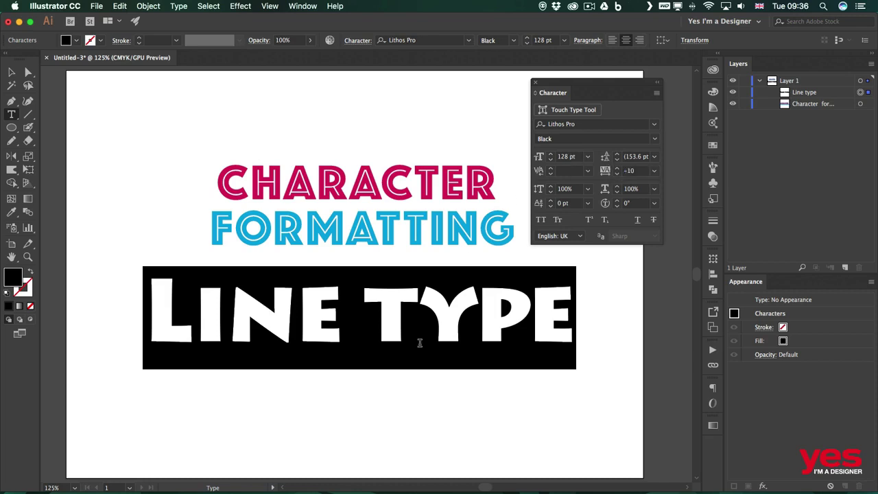
- Break the "Line type" text into two lines, with "type" on the second line
left_click(378, 316)
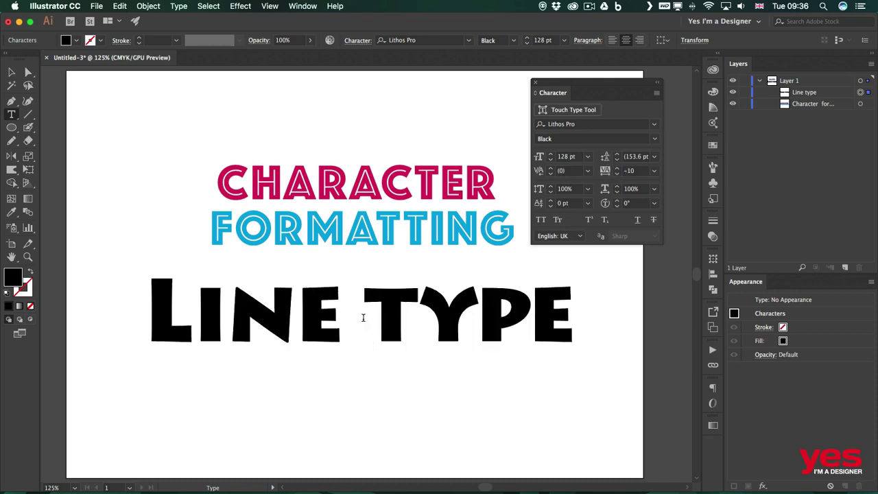
key("Return")
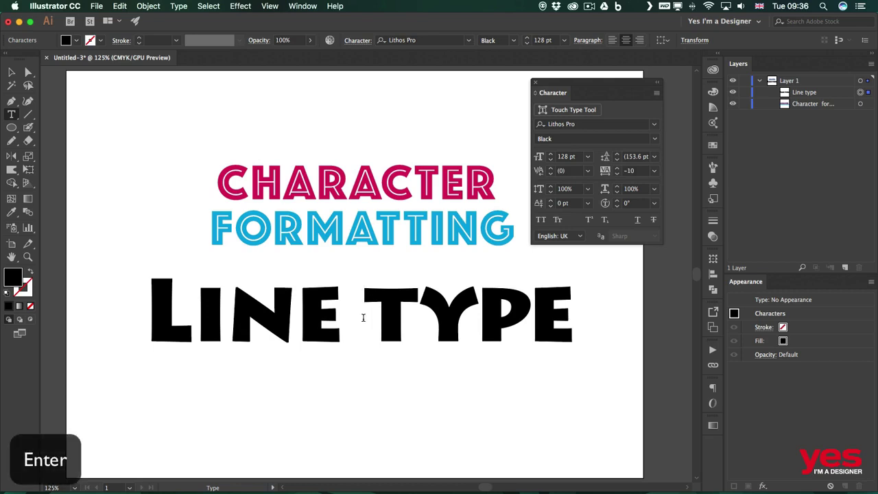
key("Return")
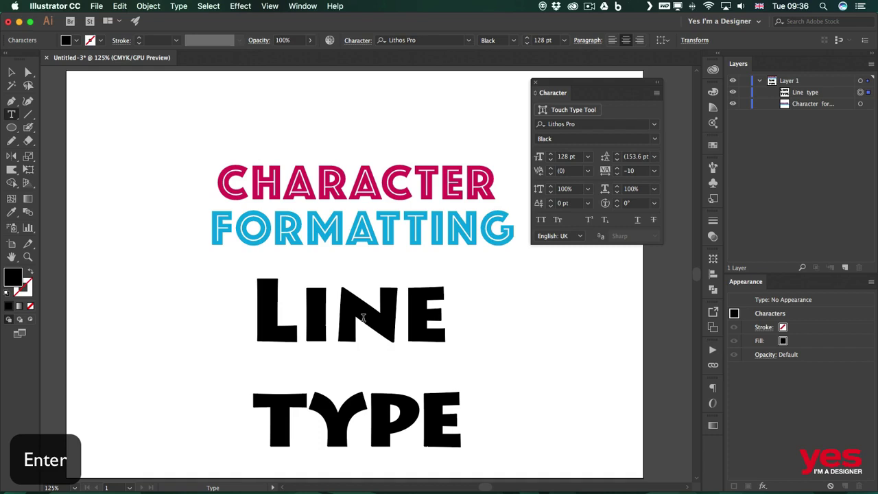
- Select both lines of the "Line type" text, try a leading of 18 pt, and set the leading to 72 pt
left_click_drag(444, 428, 243, 344)
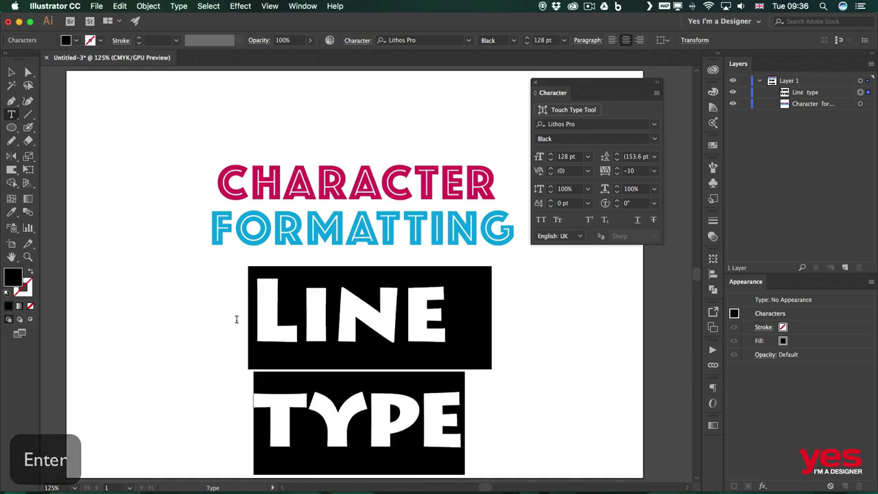
left_click(303, 343)
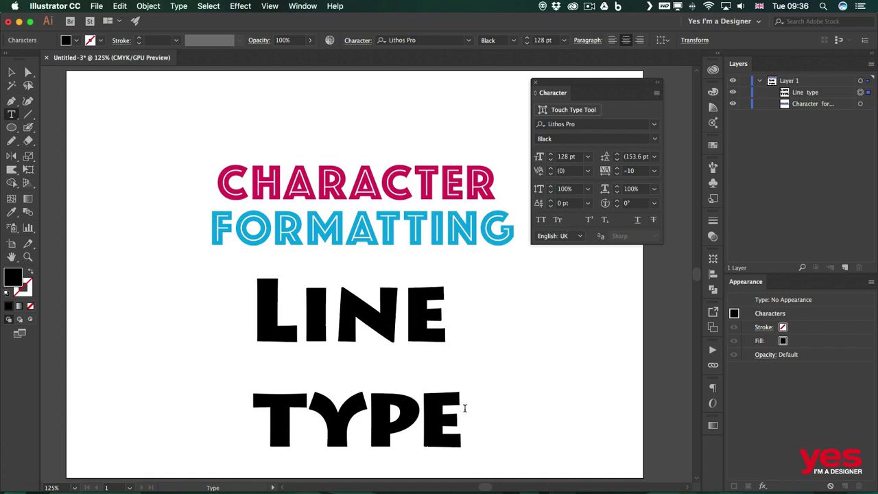
left_click_drag(464, 403, 211, 291)
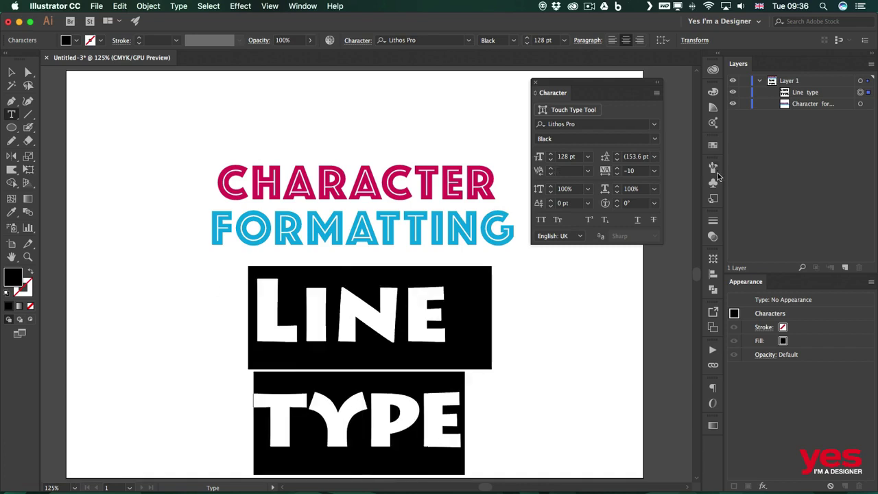
left_click(655, 157)
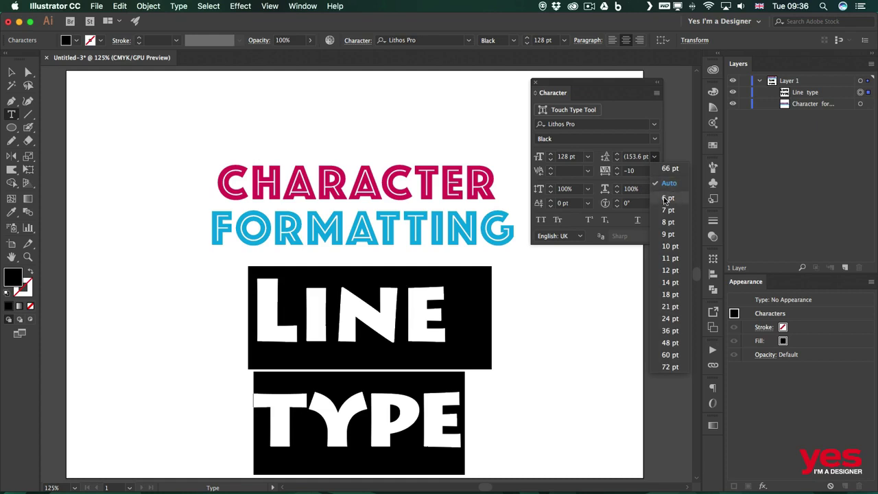
left_click(676, 294)
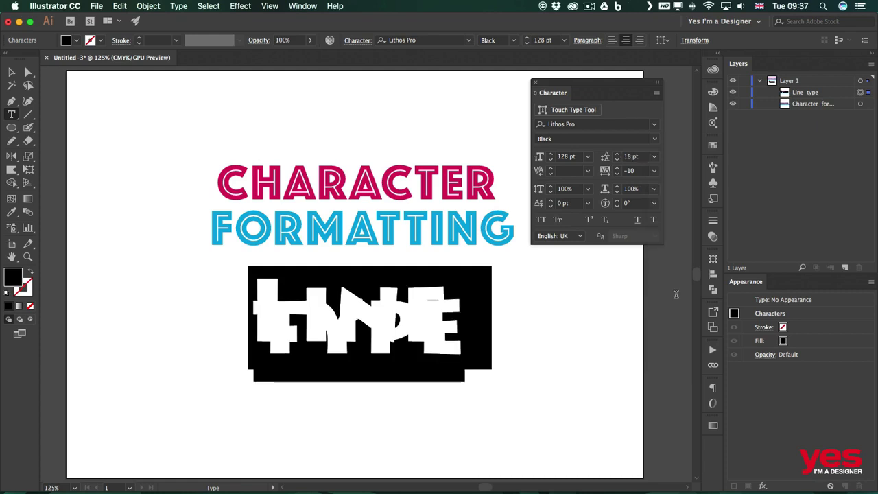
left_click(655, 157)
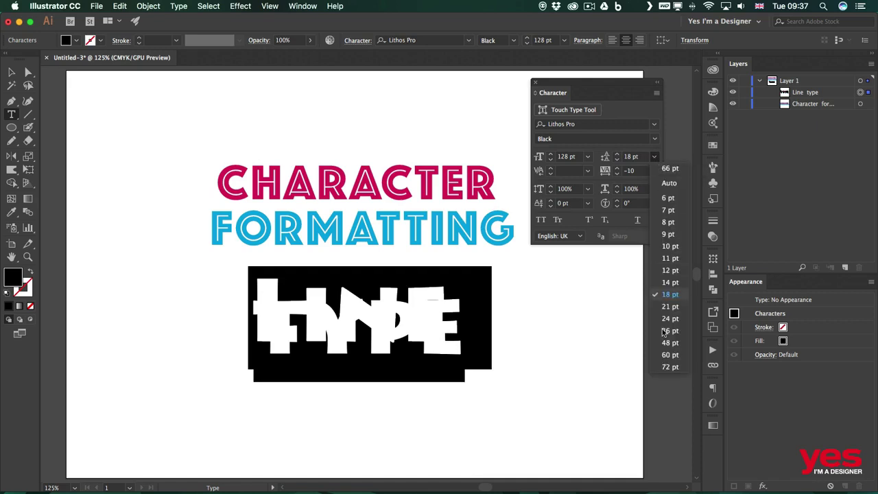
left_click(669, 367)
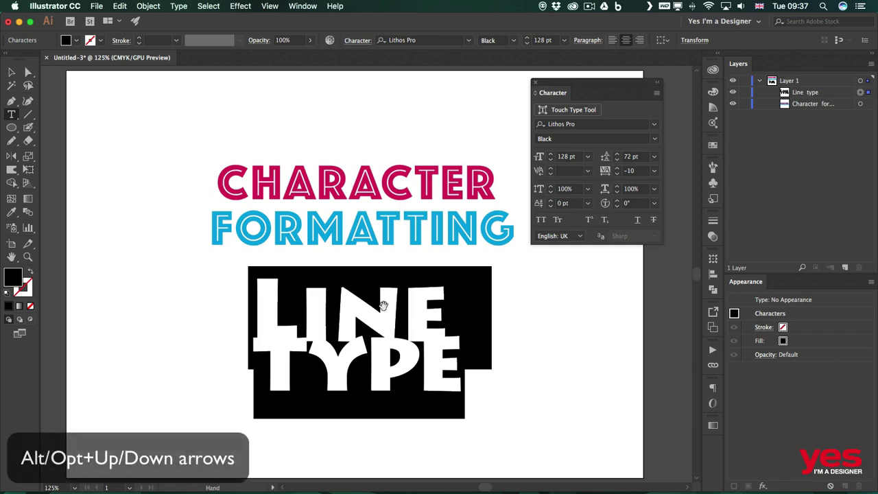
- Adjust the leading of the two-line "Line type" text in small increments until it is 100 pt
key("alt+Up")
key("alt+Down")
key("alt+Down")
key("alt+Down")
key("alt+Down")
key("alt+Down")
key("alt+Down")
key("alt+Down")
key("alt+Down")
key("alt+Down")
key("alt+Down")
key("alt+Down")
key("alt+Down")
key("alt+Down")
key("alt+Down")
key("alt+Down")
key("alt+Down")
key("alt+Down")
key("alt+Down")
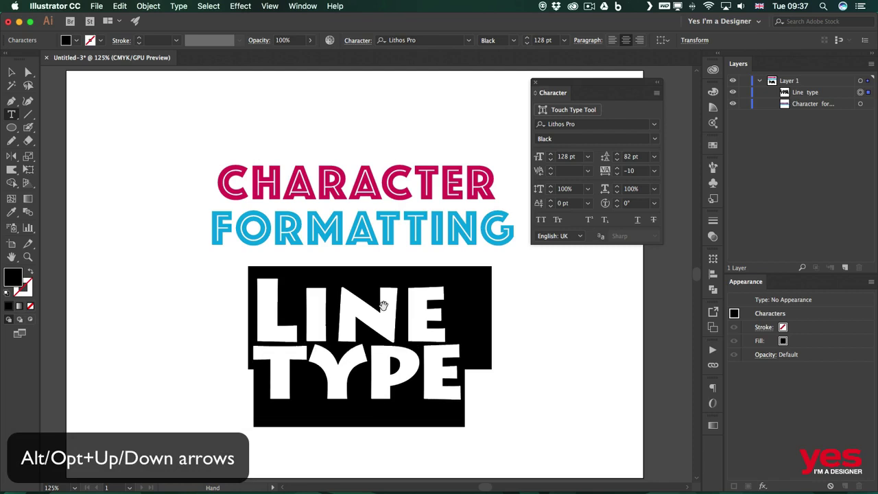
key("alt+Up")
key("alt+Up")
key("alt+Up")
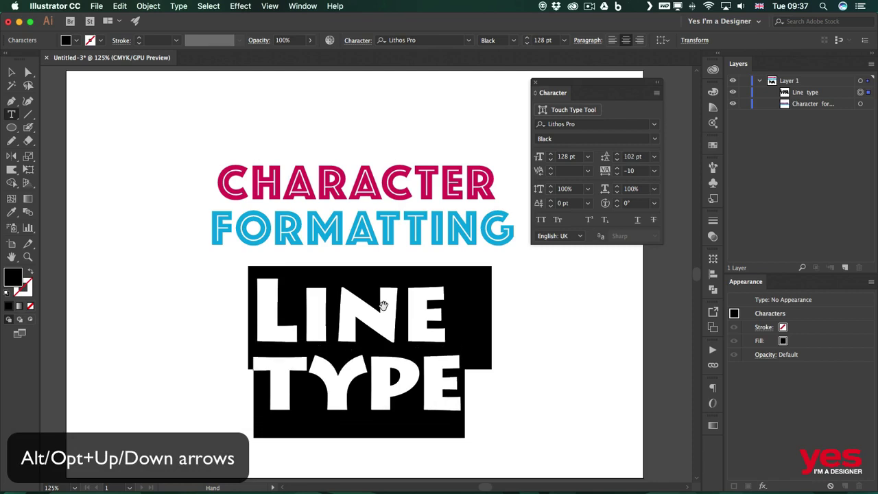
key("alt+Down")
key("alt+Down")
key("alt+Down")
key("alt+Up")
key("alt+Up")
key("alt+Up")
key("alt+Up")
key("alt+Up")
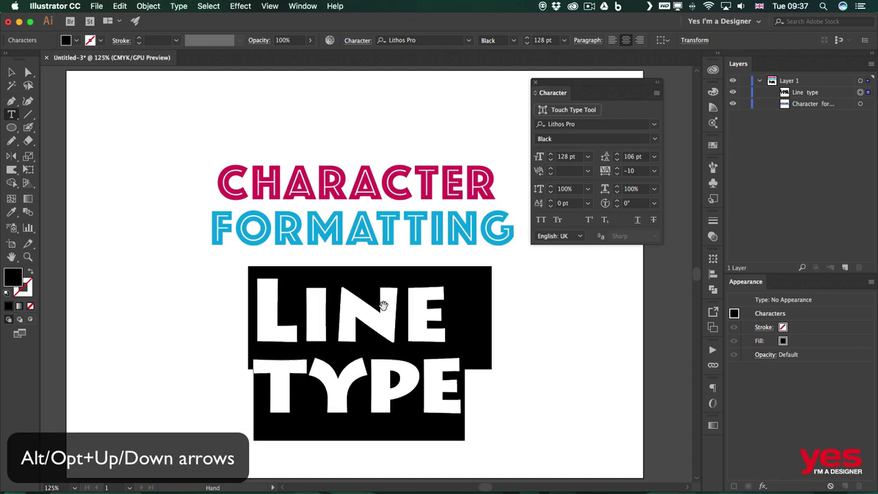
key("alt+Down")
key("alt+Down")
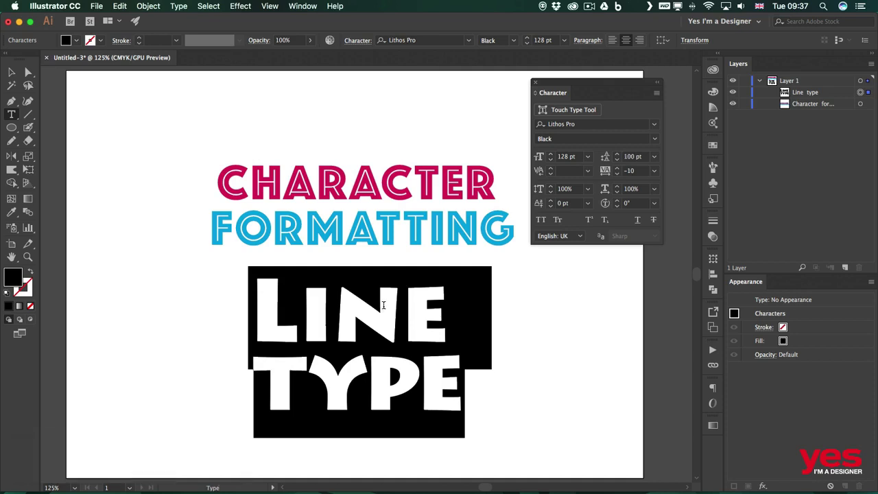
- Select the word "Line", try stretching its horizontal scale to 150%, and undo the scaling
double_click(383, 305)
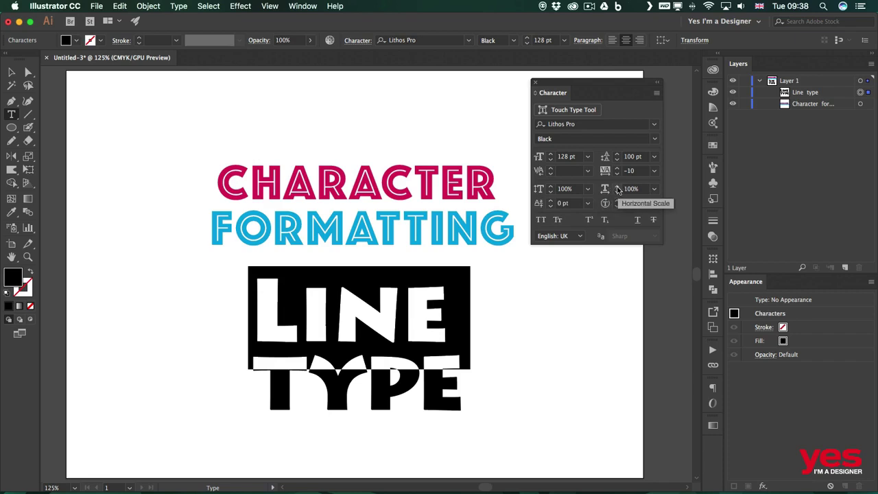
left_click(617, 187, "shift")
left_click(617, 186, "shift")
left_click(617, 186, "shift")
left_click(617, 187, "shift")
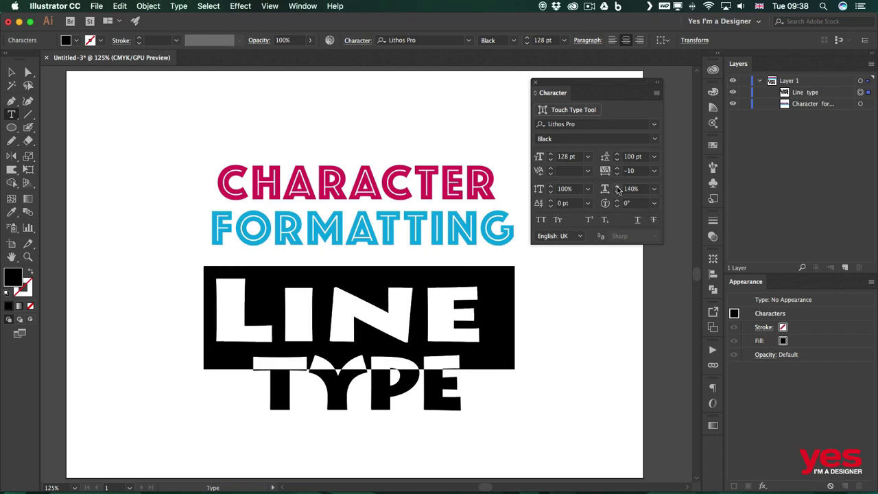
left_click(617, 187, "shift")
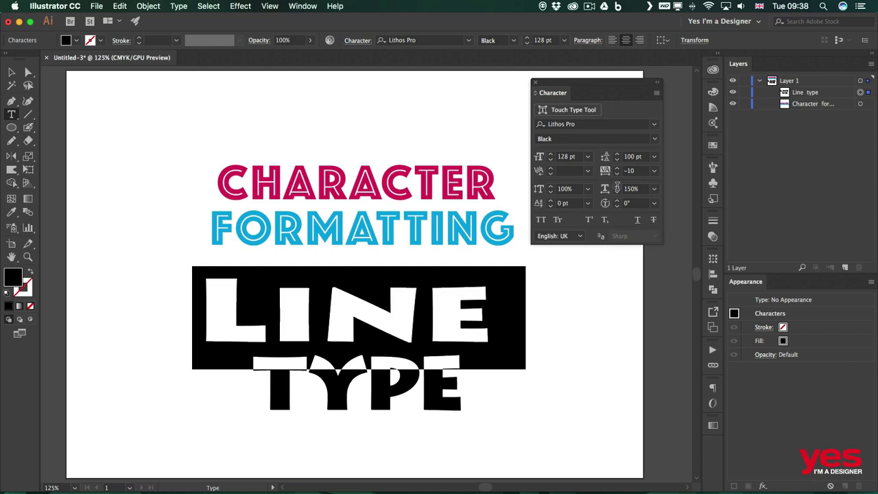
key("super+z")
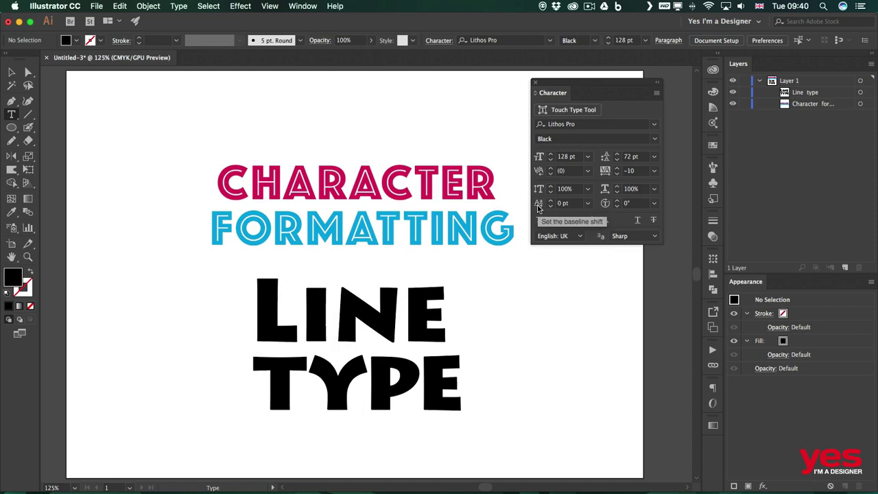
- Show the rulers and place horizontal guides along the baselines of "Line" and "type"
key("super+r")
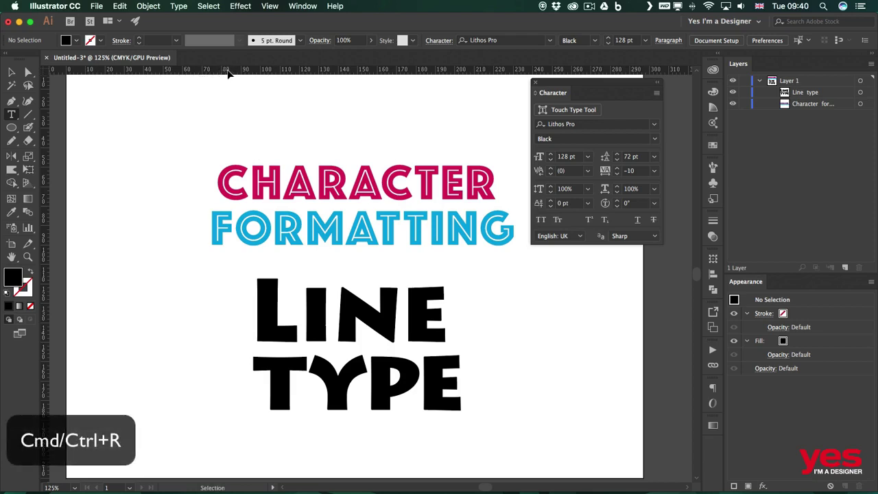
left_click_drag(228, 74, 323, 343)
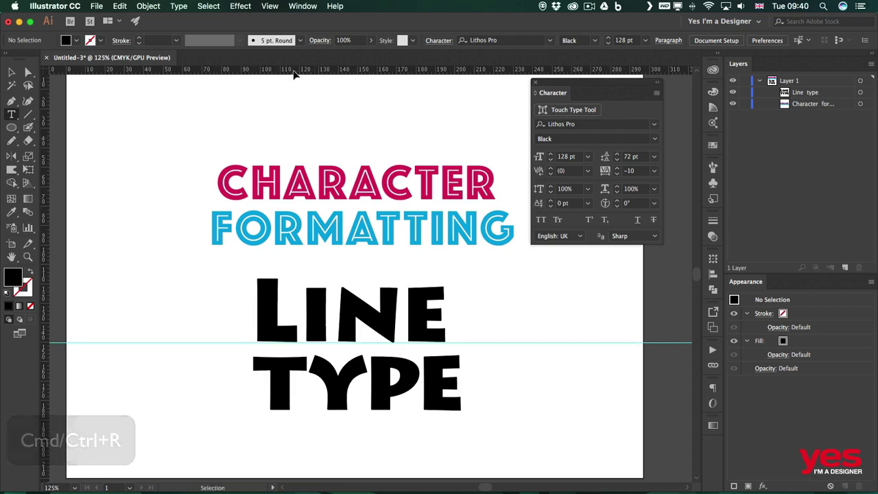
left_click_drag(293, 73, 350, 412)
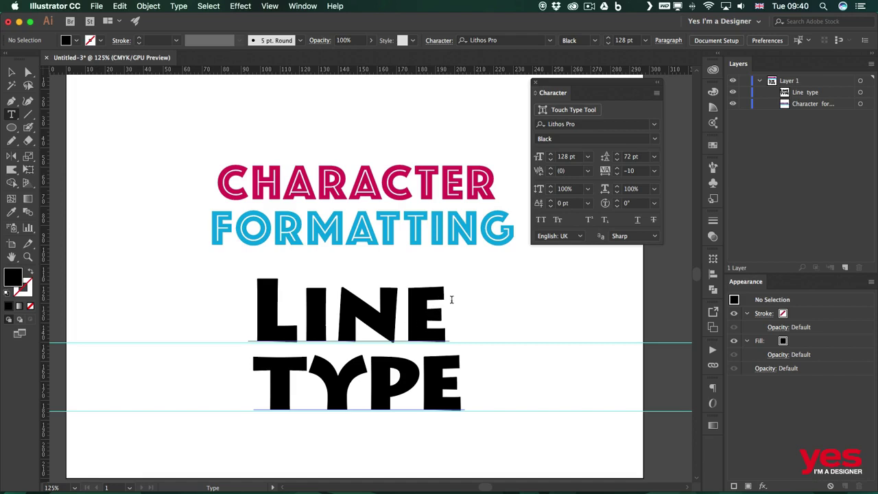
- Select the letter E in the word "Line" and raise its baseline shift to 5 pt
left_click_drag(451, 299, 413, 301)
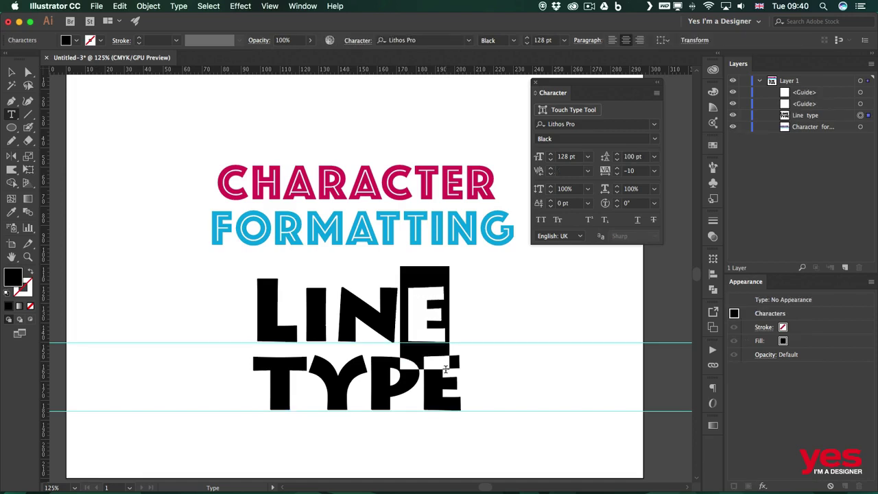
left_click(551, 200)
left_click(550, 200)
left_click(550, 200)
left_click(550, 200)
left_click(550, 200)
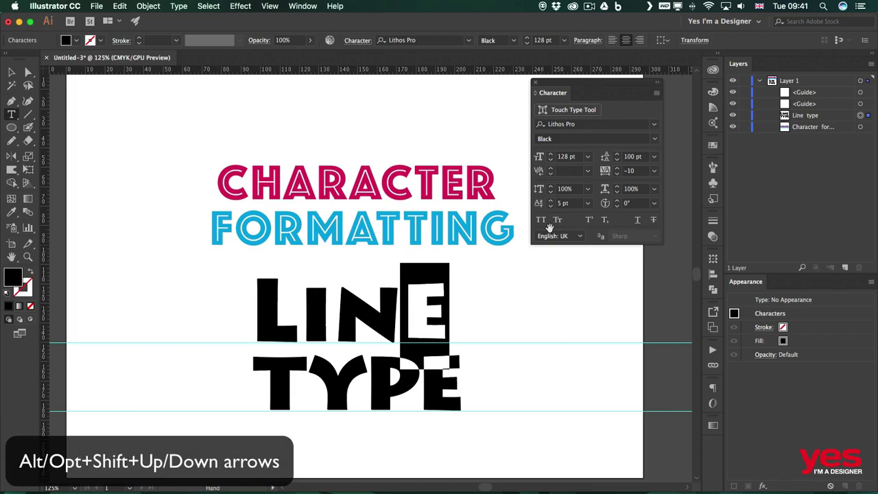
- Try baseline shifts between -17 pt and 21 pt on the selected E of "Line", and set the shift to -1 pt
key("alt+shift+Up")
key("alt+shift+Up")
key("alt+shift+Up")
key("alt+shift+Up")
key("alt+shift+Up")
key("alt+shift+Down")
key("alt+shift+Down")
key("alt+shift+Down")
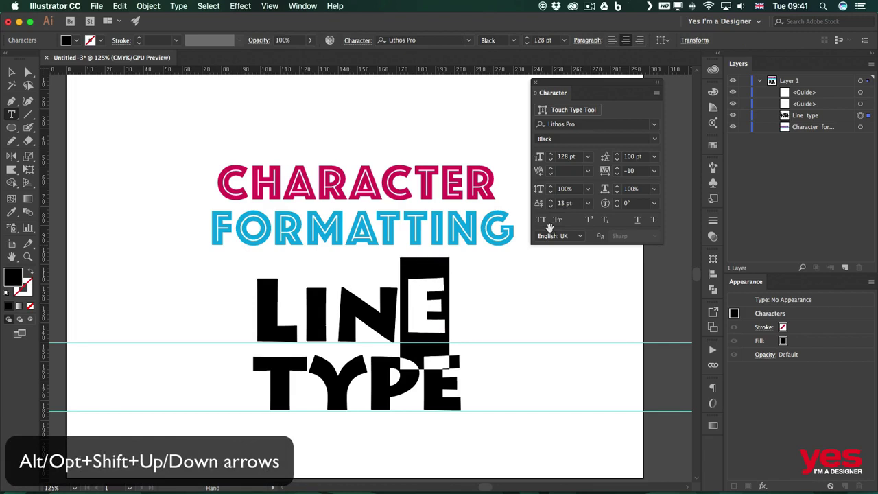
key("alt+shift+Down")
key("alt+shift+Down")
key("alt+shift+Down")
key("alt+shift+Down")
key("alt+shift+Down")
key("alt+shift+Down")
key("alt+shift+Down")
key("alt+shift+Down")
key("alt+shift+Down")
key("alt+shift+Down")
key("alt+shift+Down")
key("alt+shift+Down")
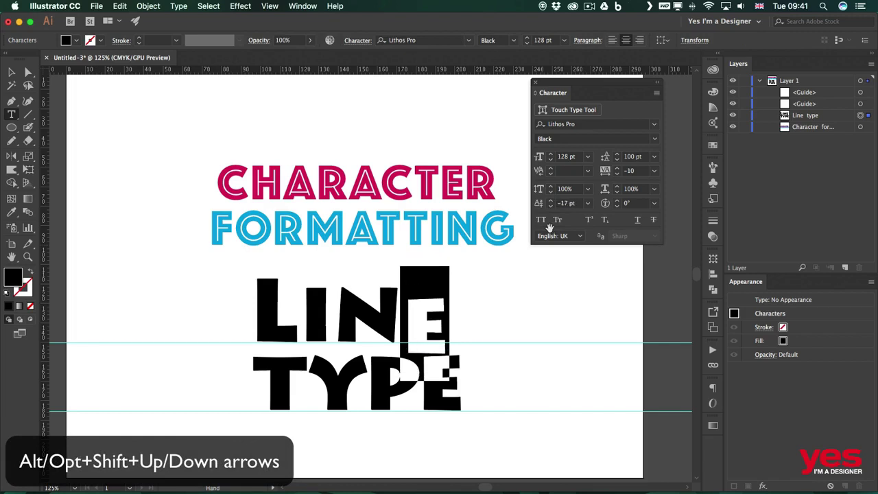
key("alt+shift+Up")
key("alt+shift+Up")
key("alt+shift+Up")
key("alt+shift+Up")
key("alt+shift+Up")
key("alt+shift+Up")
key("alt+shift+Up")
key("alt+shift+Up")
key("alt+shift+Up")
key("alt+shift+Up")
key("alt+shift+Up")
key("alt+shift+Up")
key("alt+shift+Up")
key("alt+shift+Up")
key("alt+shift+Up")
key("alt+shift+Up")
key("alt+shift+Up")
key("alt+shift+Up")
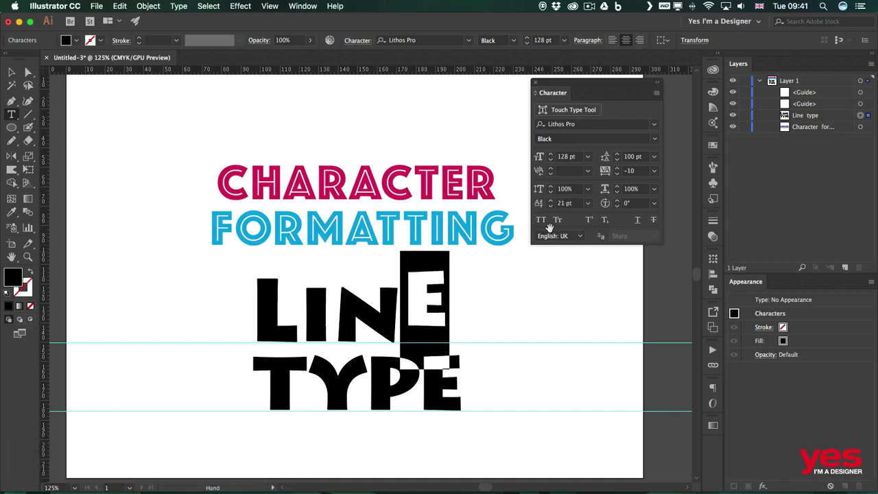
key("alt+shift+Down")
key("alt+shift+Down")
key("alt+shift+Down")
key("alt+shift+Down")
key("alt+shift+Down")
key("alt+shift+Down")
key("alt+shift+Down")
key("alt+shift+Down")
key("alt+shift+Down")
key("alt+shift+Down")
key("alt+shift+Down")
key("alt+shift+Down")
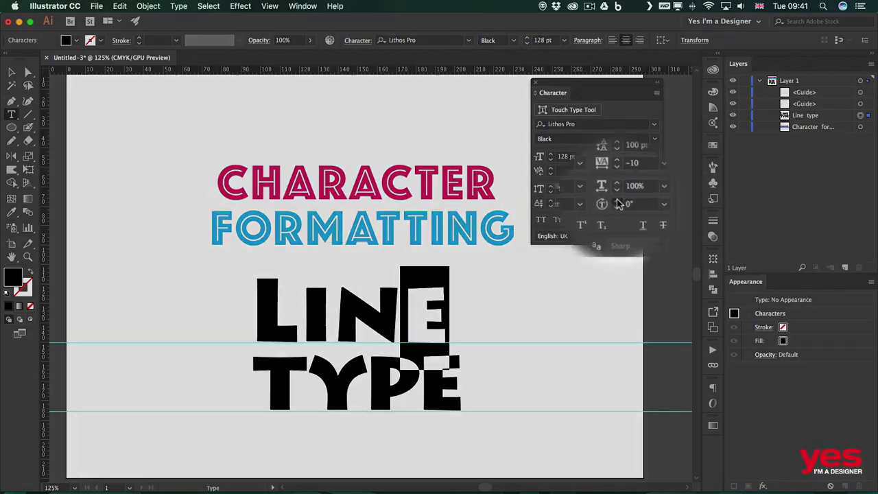
- Try character rotations of 4° and 10° on the selected E of "Line", and set the rotation to -10°
left_click(617, 200)
left_click(617, 200)
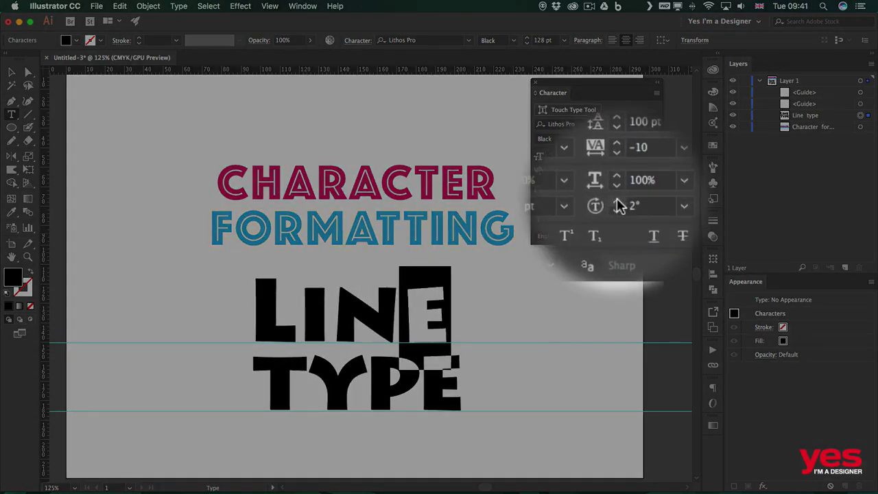
left_click(617, 200)
left_click(617, 201)
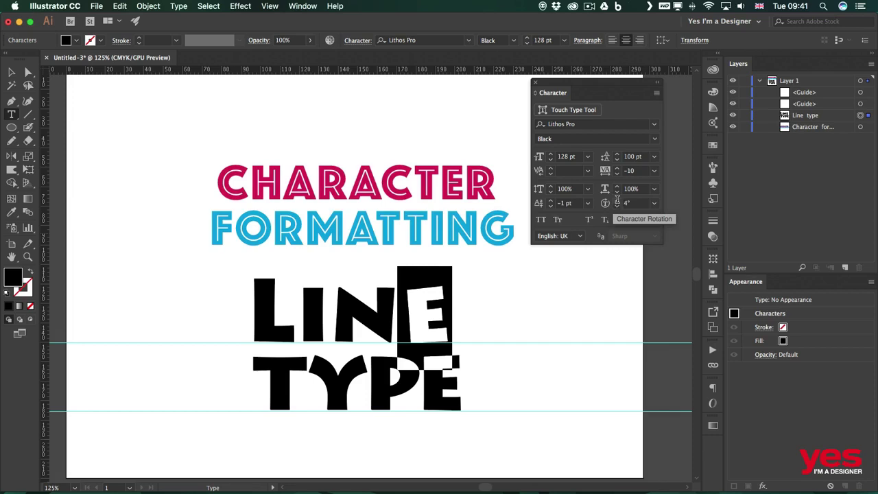
left_click(617, 200, "shift")
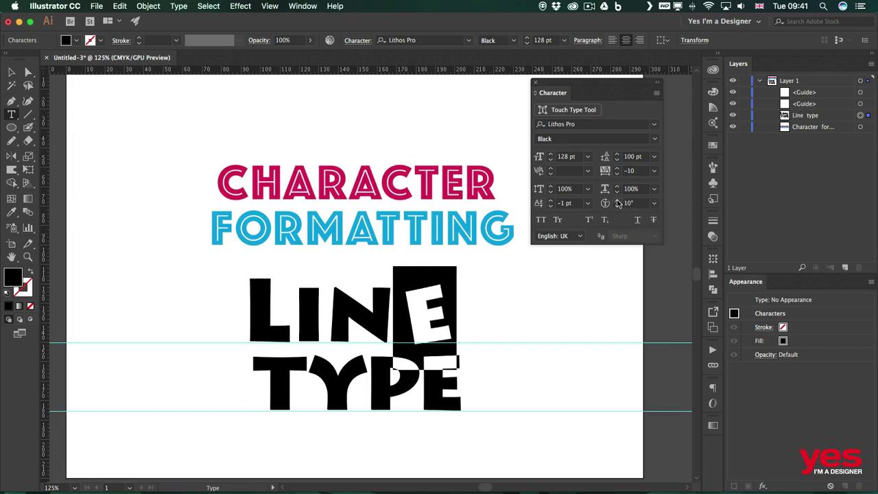
left_click(617, 201, "shift")
left_click(617, 208, "shift")
left_click(616, 208, "shift")
left_click(617, 207, "shift")
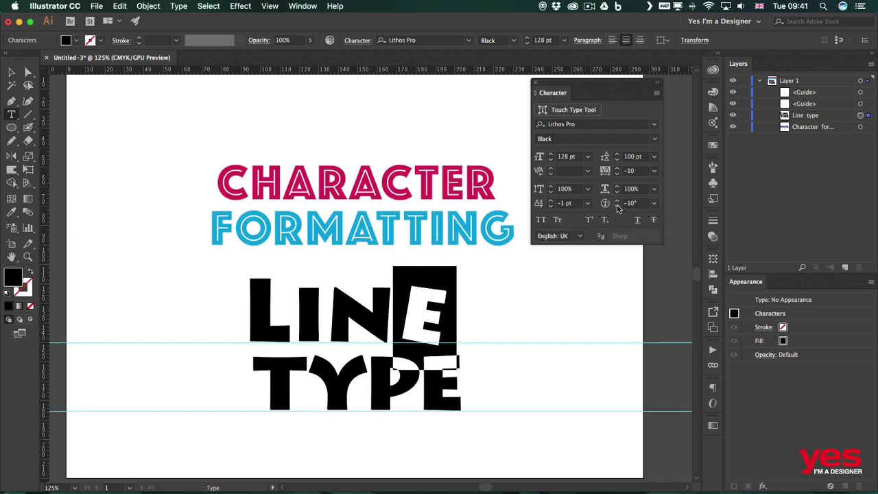
- Reset the character rotation of the selected E in "Line" to 0° and deselect the letter
left_click(617, 208, "shift")
left_click(619, 200, "shift")
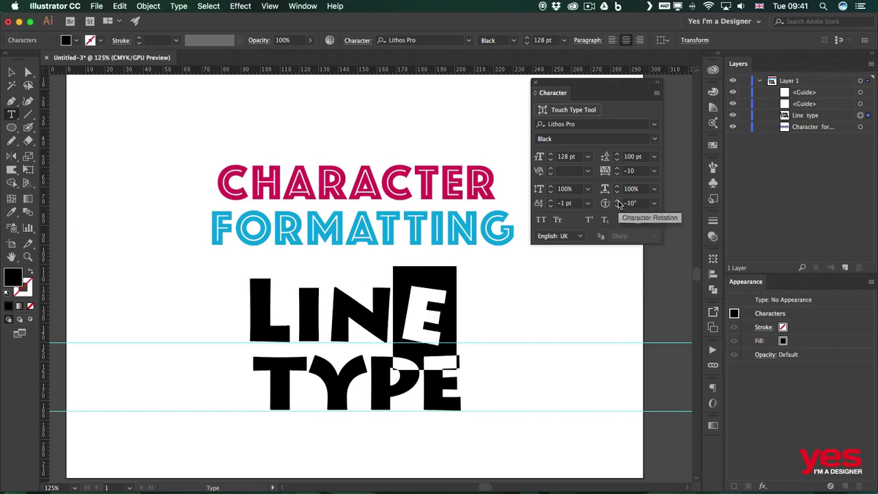
left_click(618, 200, "shift")
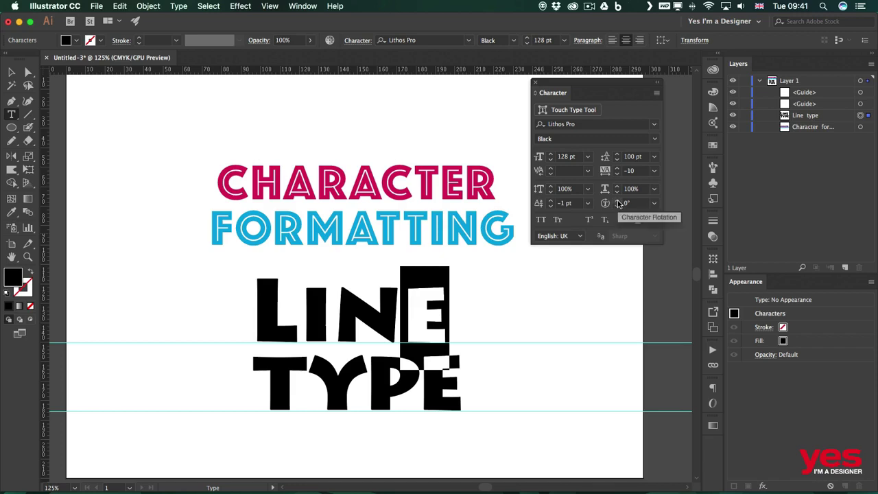
left_click(479, 254)
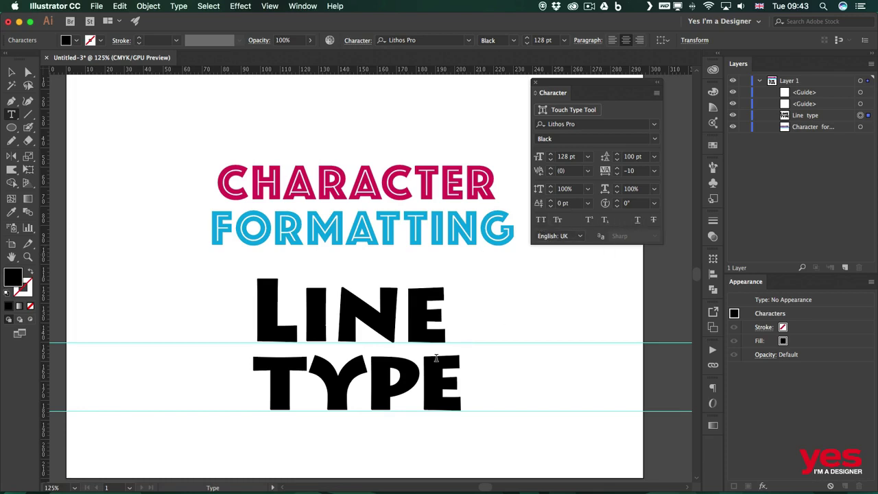
- Select both words of the "Line type" text and change the font to Myriad Pro
left_click_drag(463, 386, 261, 316)
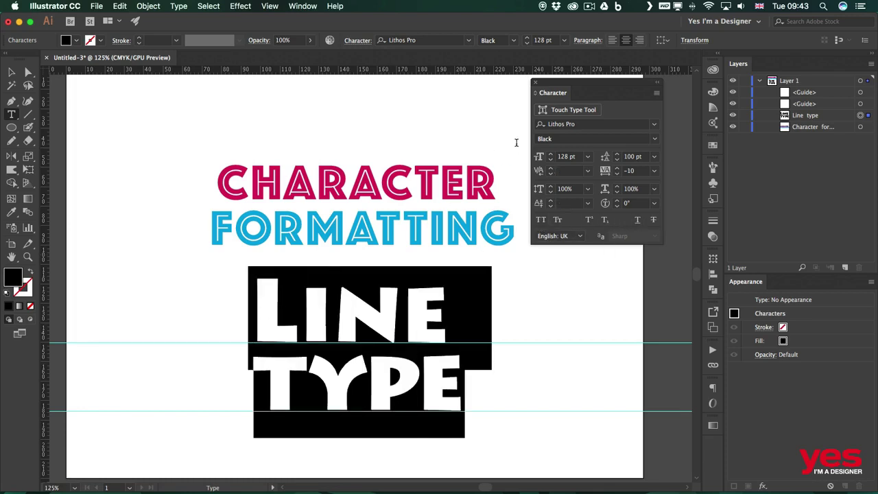
left_click(654, 124)
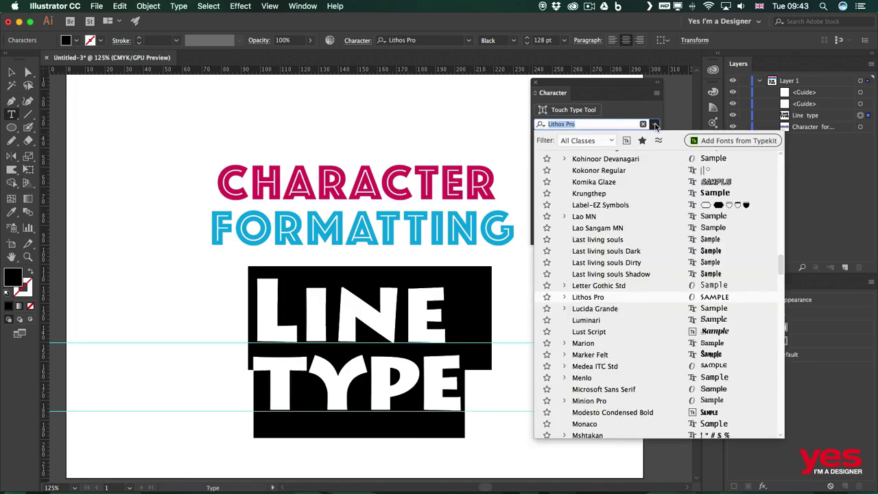
scroll(625, 168, "up", 10)
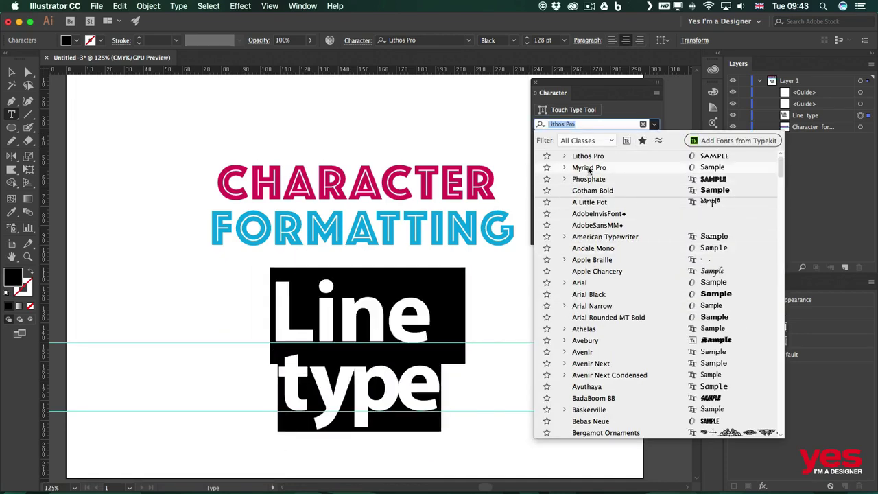
left_click(588, 168)
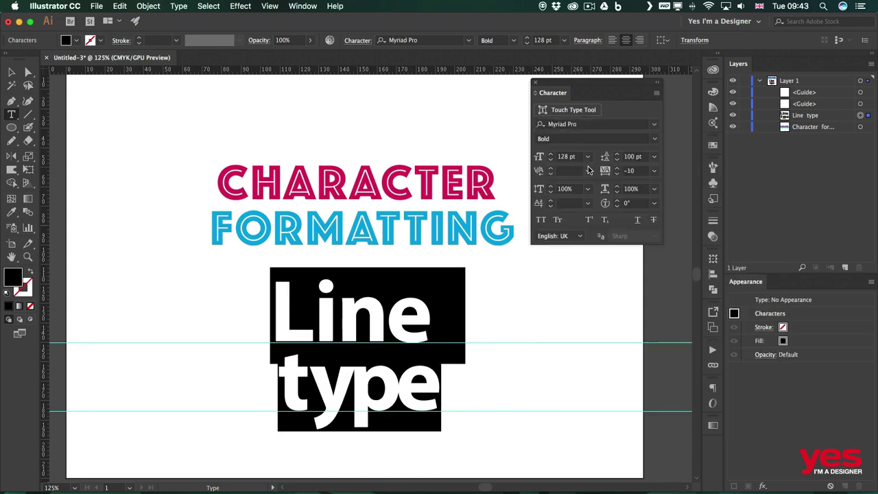
- Try All Caps and Small Caps on the selected "Line type" text, turning each one off again
left_click(541, 220)
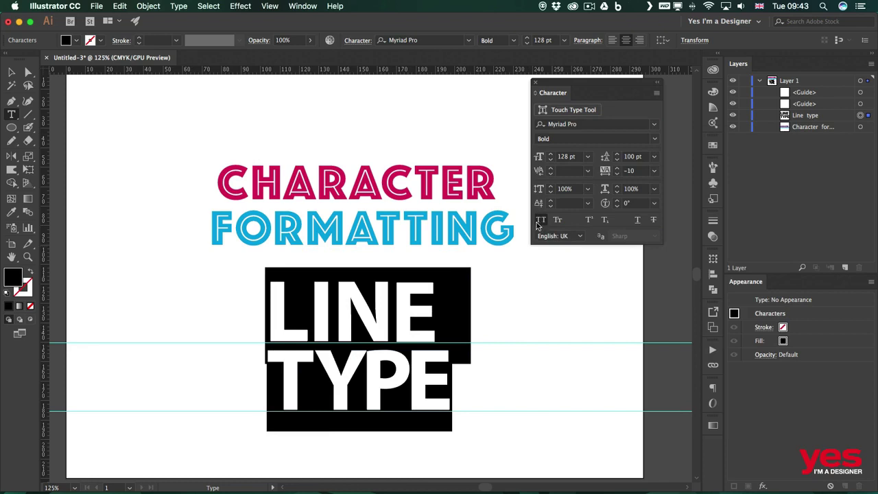
left_click(541, 222)
left_click(540, 221)
left_click(541, 221)
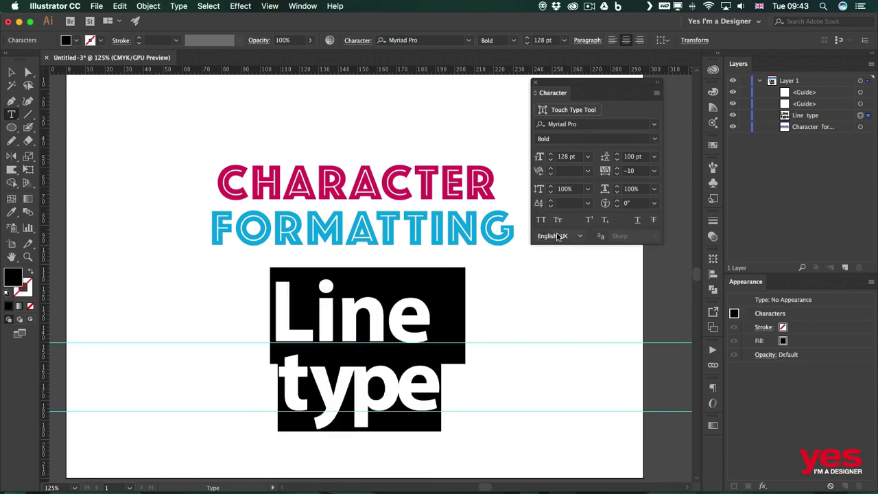
left_click(559, 221)
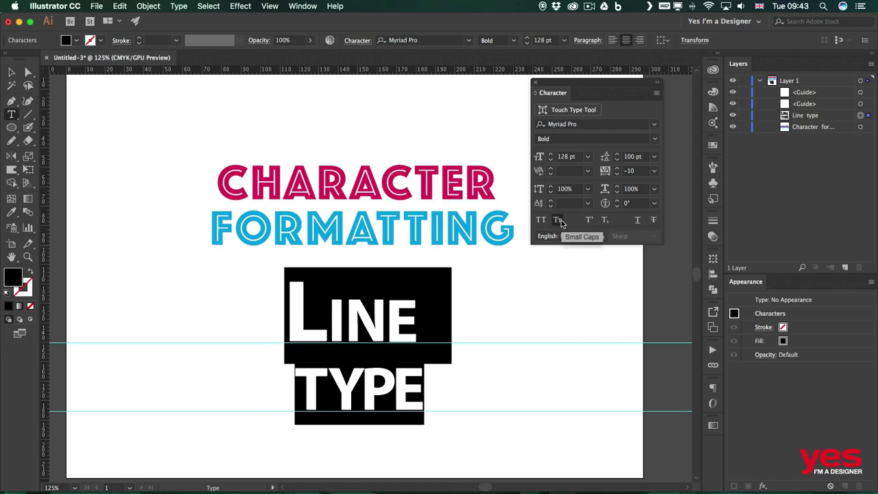
left_click(559, 221)
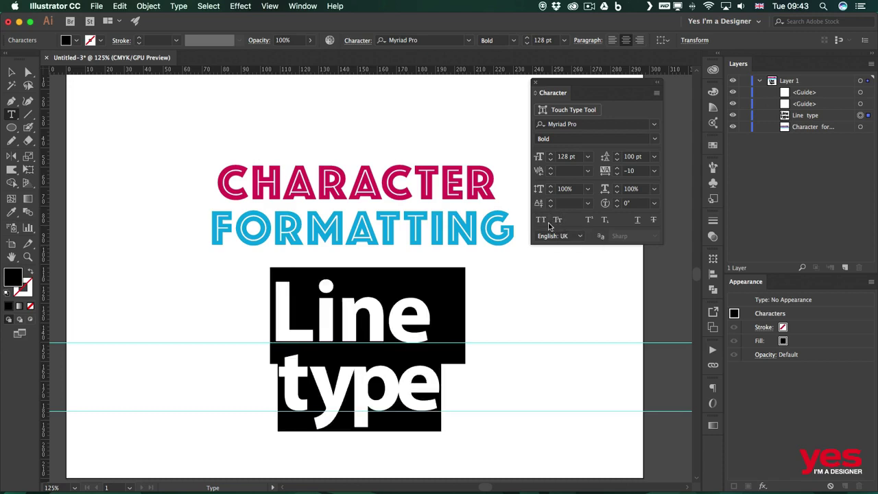
- Select the letter e in "Line", try it as superscript, and set it to subscript
left_click_drag(435, 303, 400, 308)
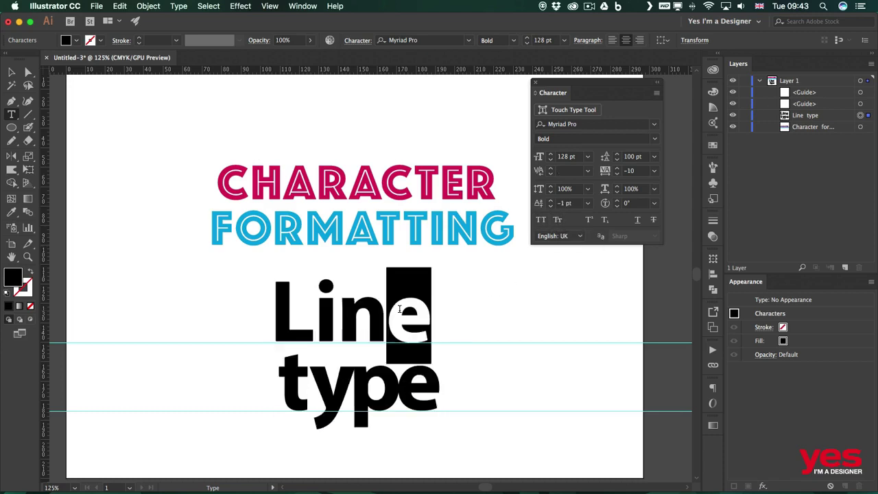
left_click(588, 221)
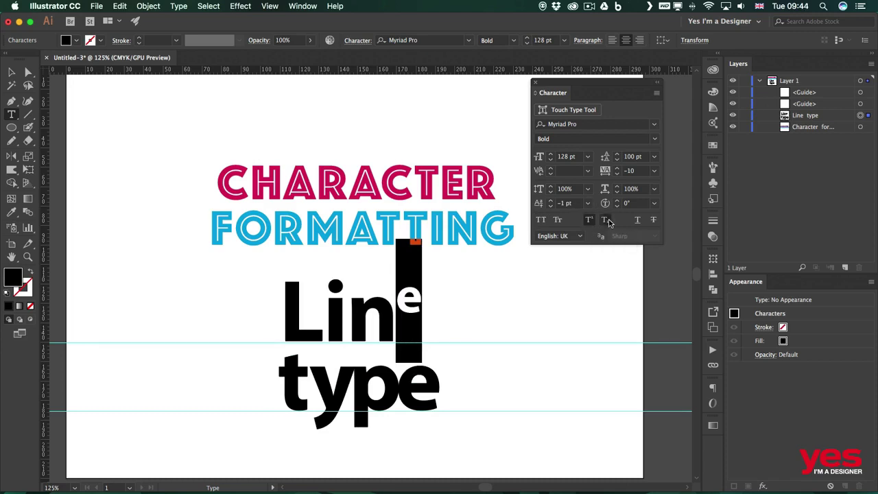
left_click(607, 221)
- Underline the letters "Lin" and apply strikethrough to the word "type"
left_click_drag(399, 324, 268, 307)
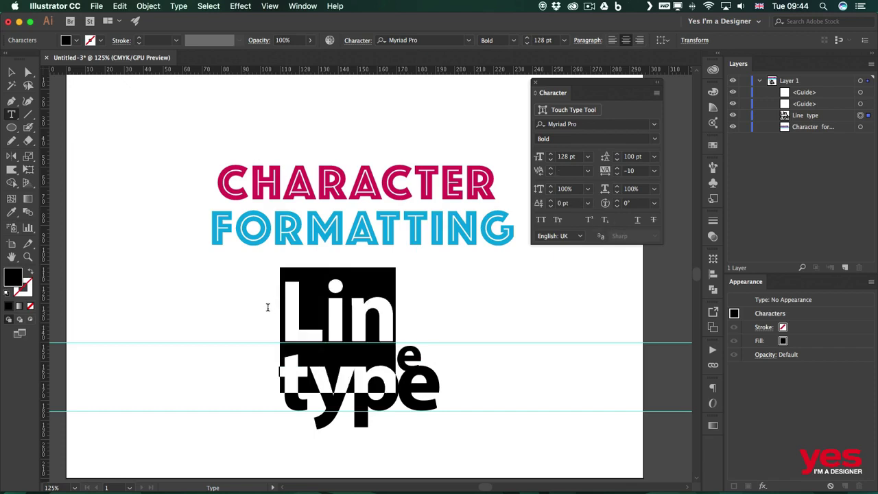
left_click(638, 220)
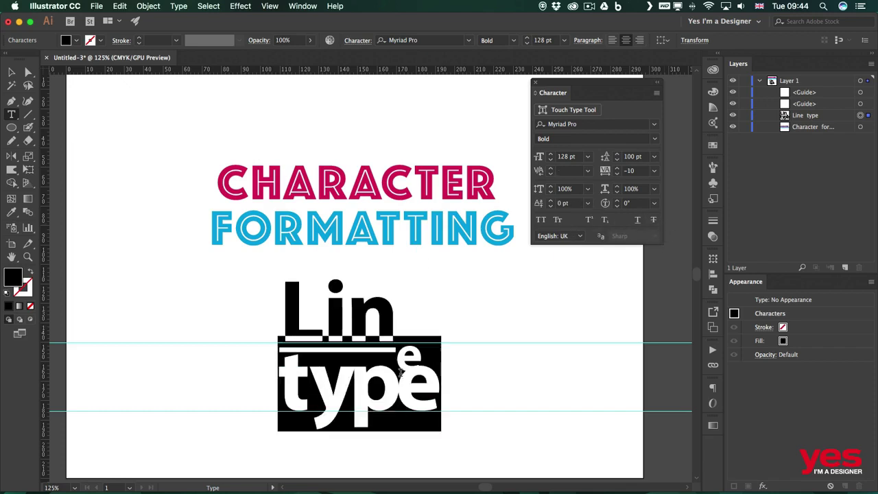
left_click(652, 223)
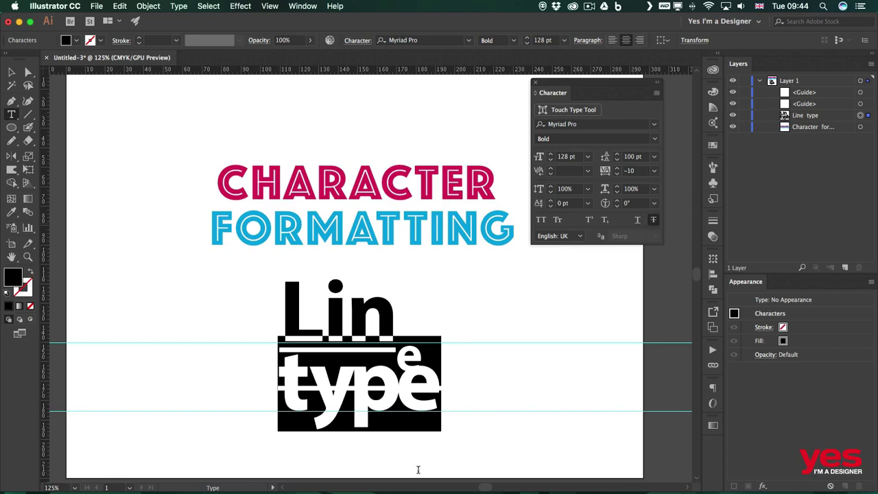
left_click(320, 374)
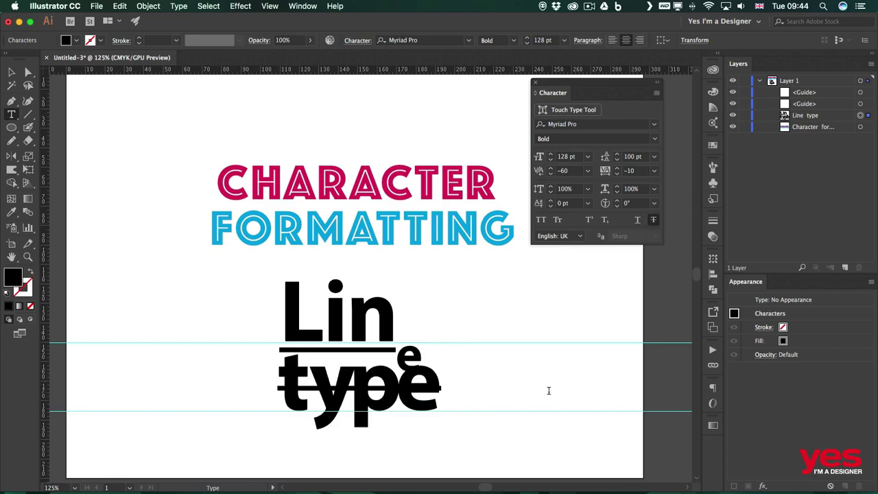